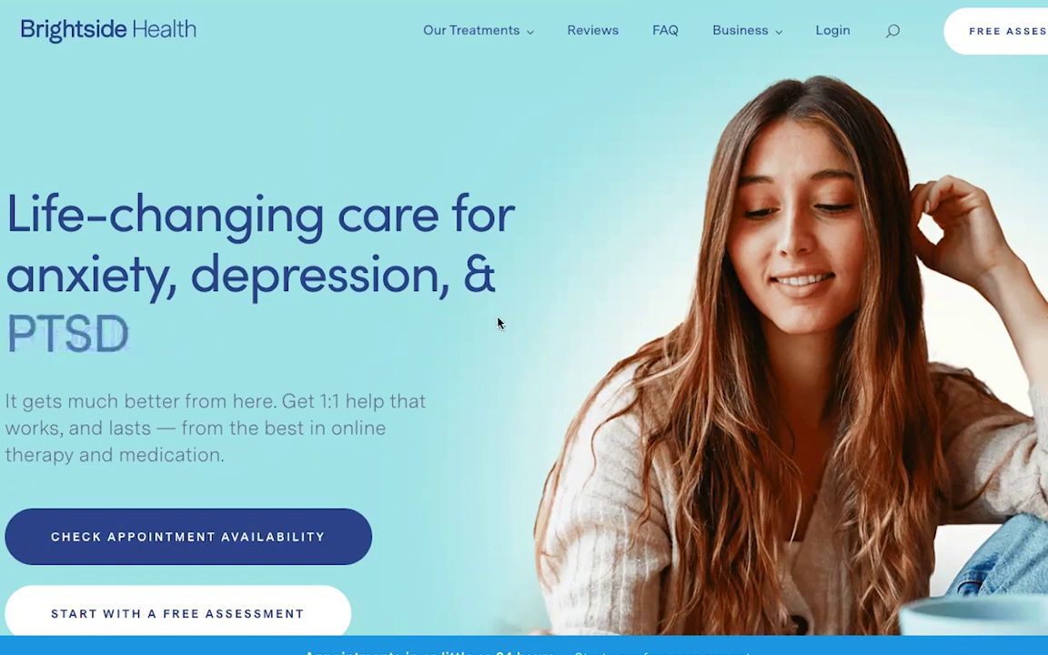
Start the free assessment and get started with the questionnaire
left_click(262, 617)
scroll(749, 335, "down", 3)
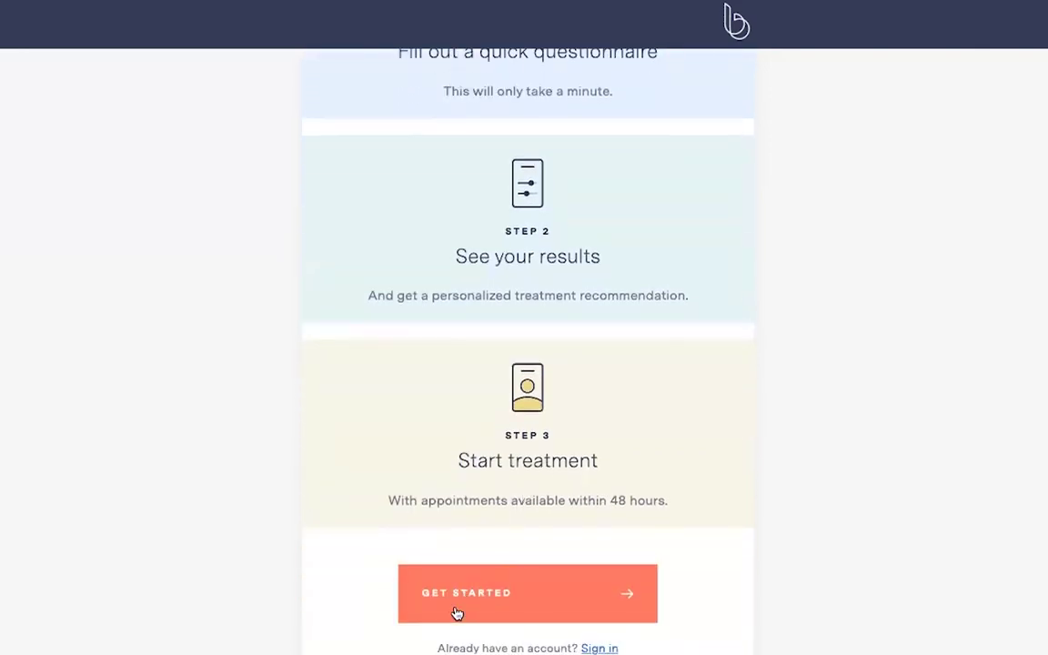
left_click(457, 613)
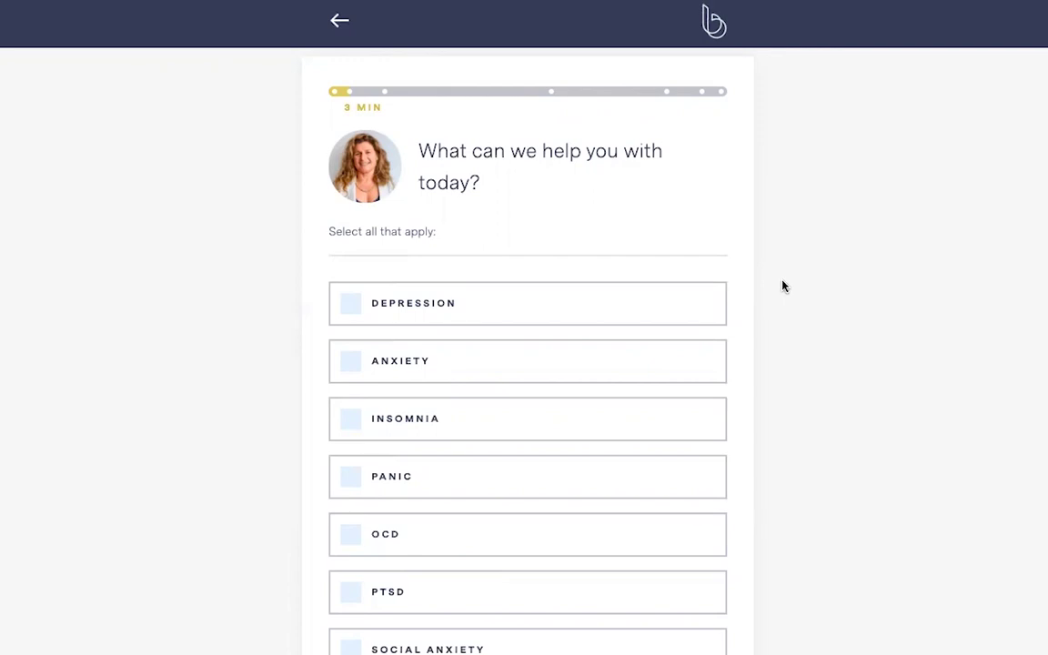
Choose Burnout as the only concern to get help with and continue to the symptom questions
scroll(782, 287, "down", 3)
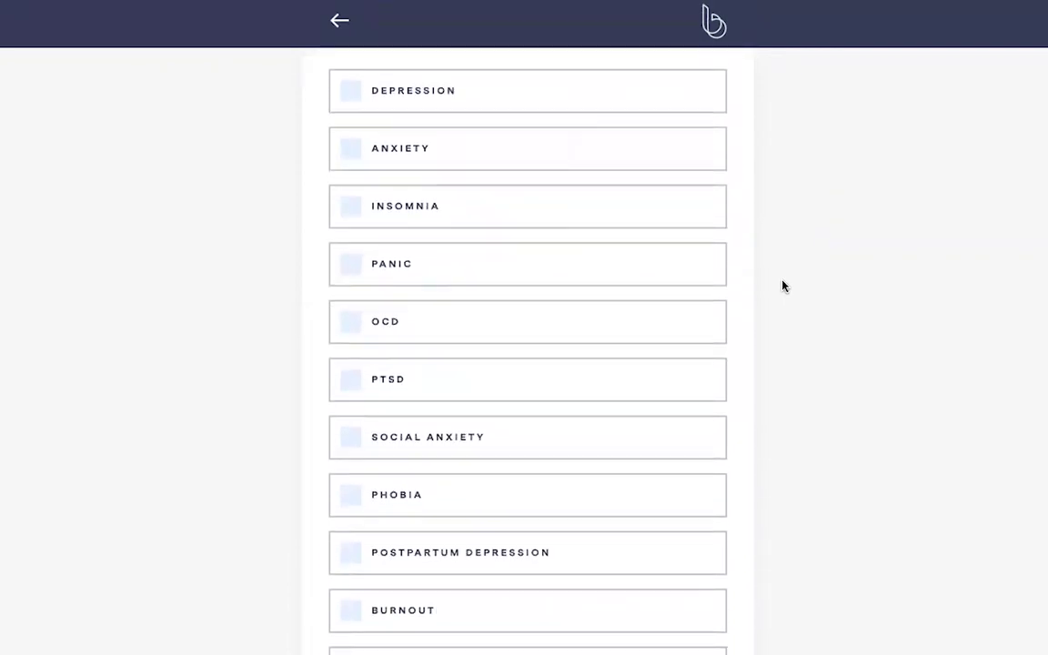
scroll(782, 286, "down", 2)
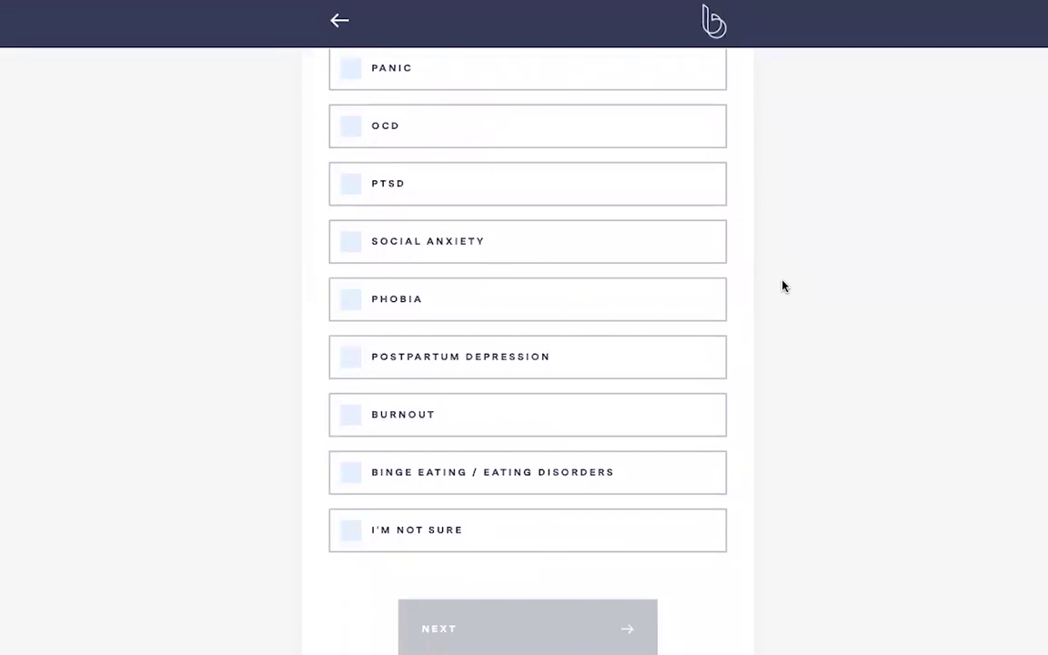
left_click(348, 418)
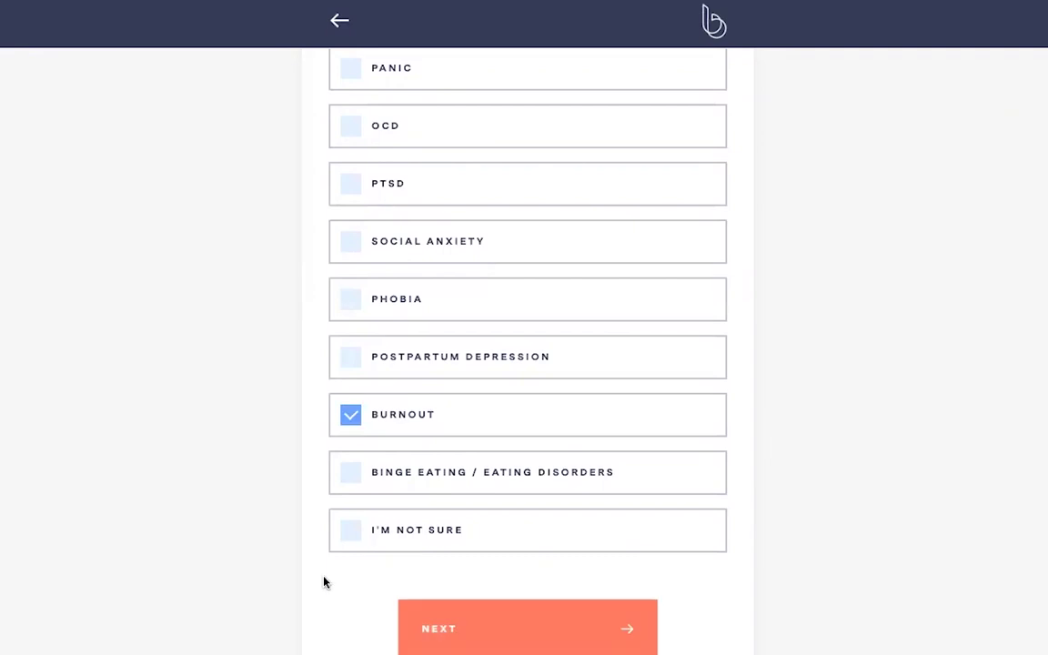
left_click(461, 628)
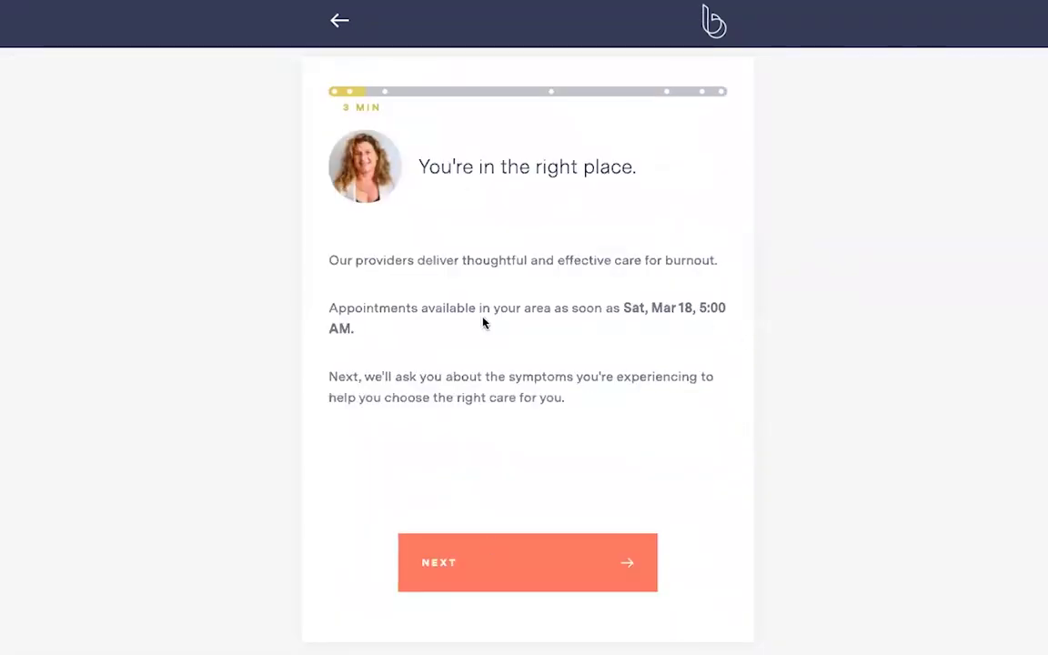
left_click(437, 566)
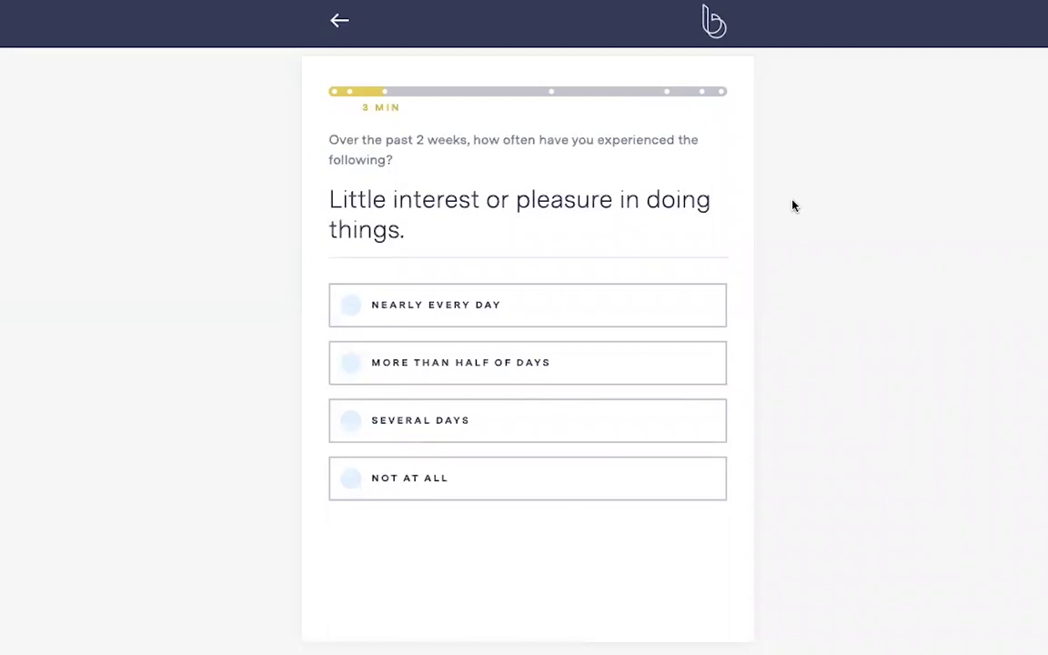
Answer the two-week depression symptom questions with "Not at all" or "Several days", and rate the problems' impact as "Not difficult at all"
left_click(350, 477)
left_click(358, 423)
left_click(352, 477)
left_click(353, 402)
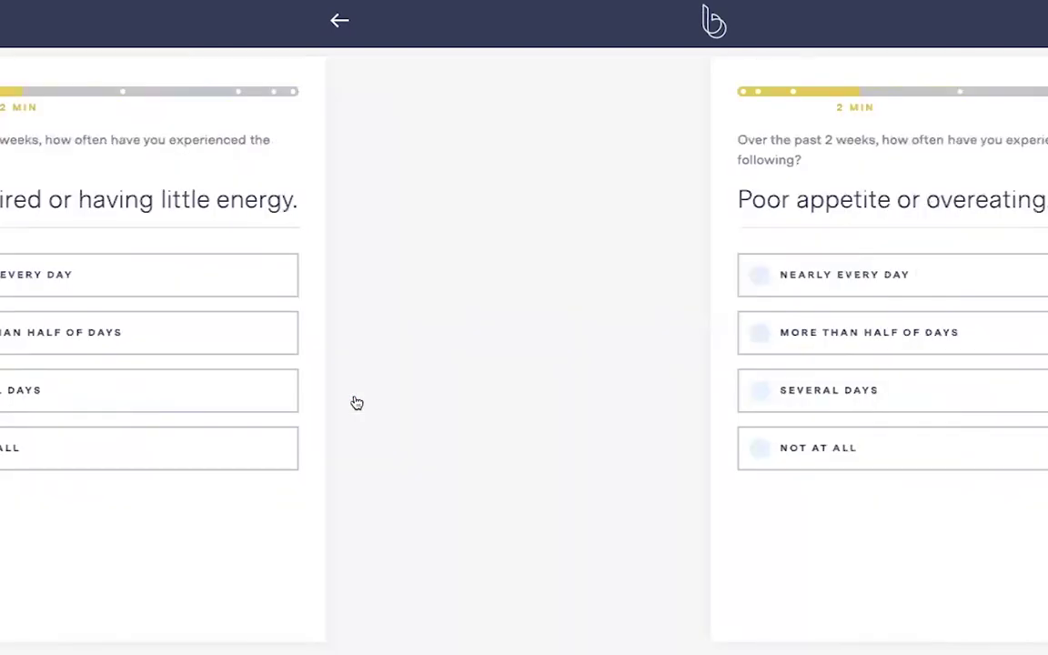
left_click(351, 477)
left_click(351, 503)
left_click(357, 452)
left_click(351, 565)
left_click(353, 508)
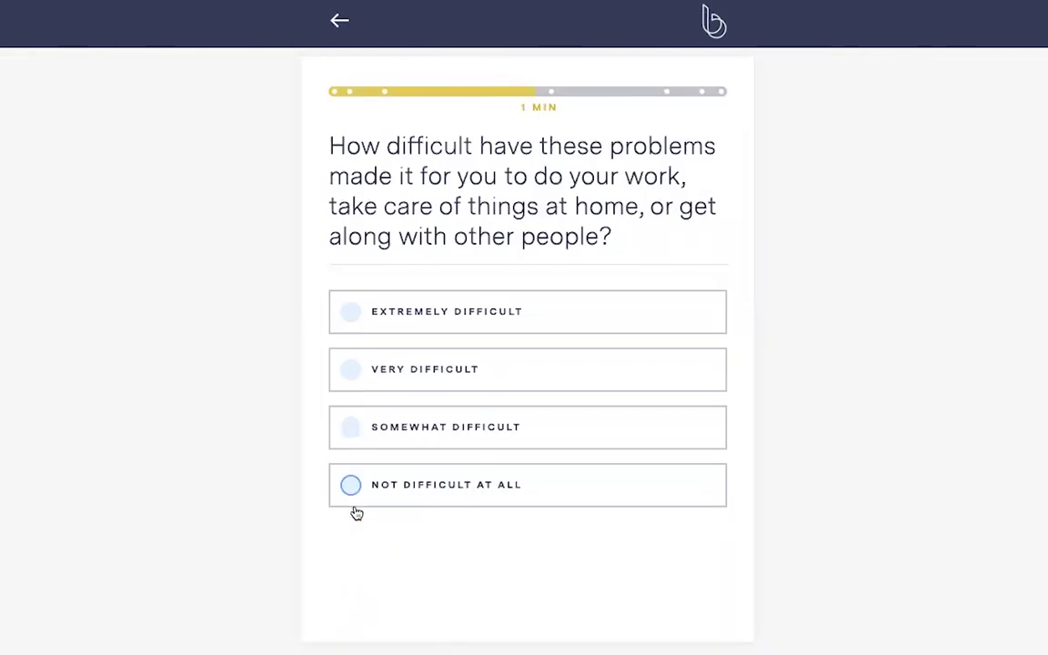
left_click(355, 487)
Answer the anxiety symptom questions with "Not at all" or "Several days", and answer No to having tried anxiety or depression treatment before
left_click(353, 477)
left_click(351, 423)
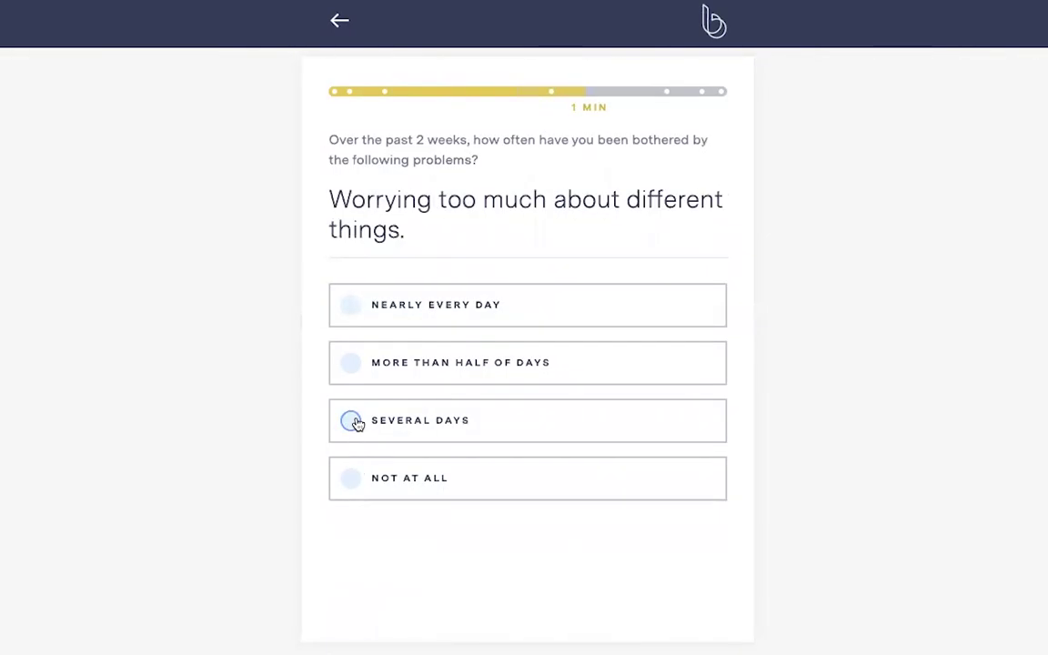
left_click(353, 423)
left_click(356, 482)
left_click(355, 477)
left_click(351, 418)
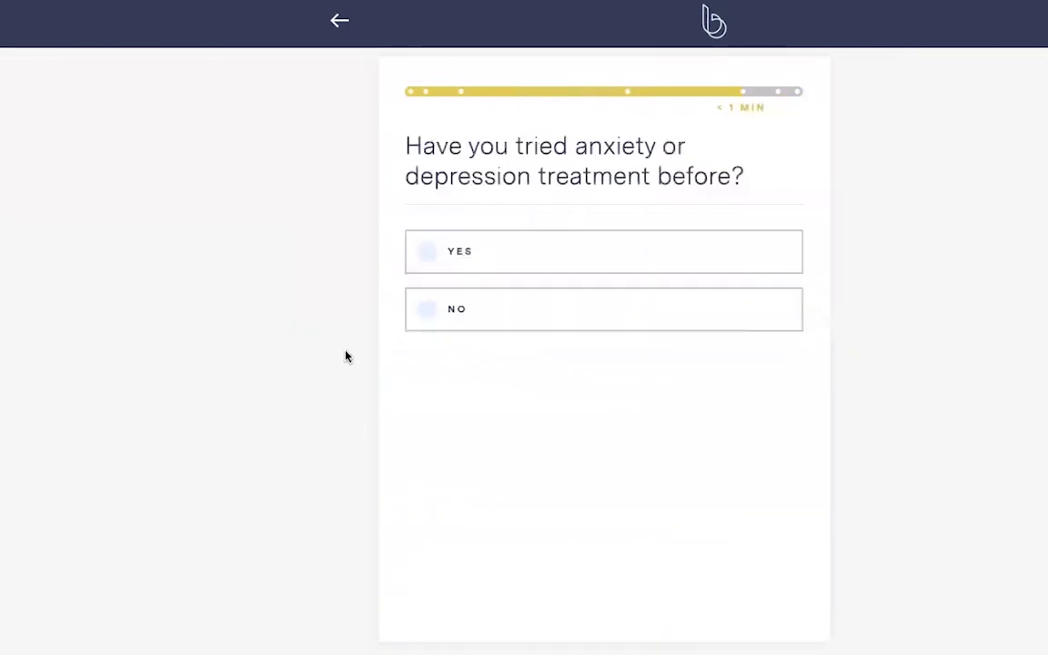
left_click(353, 309)
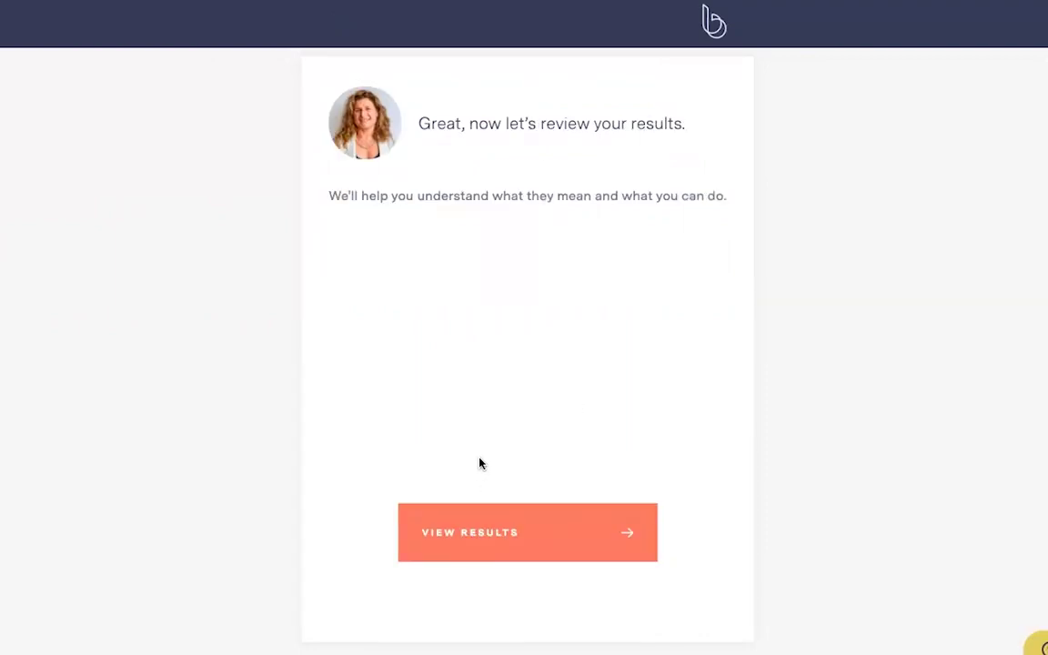
View the assessment results and review the recommended Evidence-Based Therapy plan, its payment options and the other plans
left_click(448, 534)
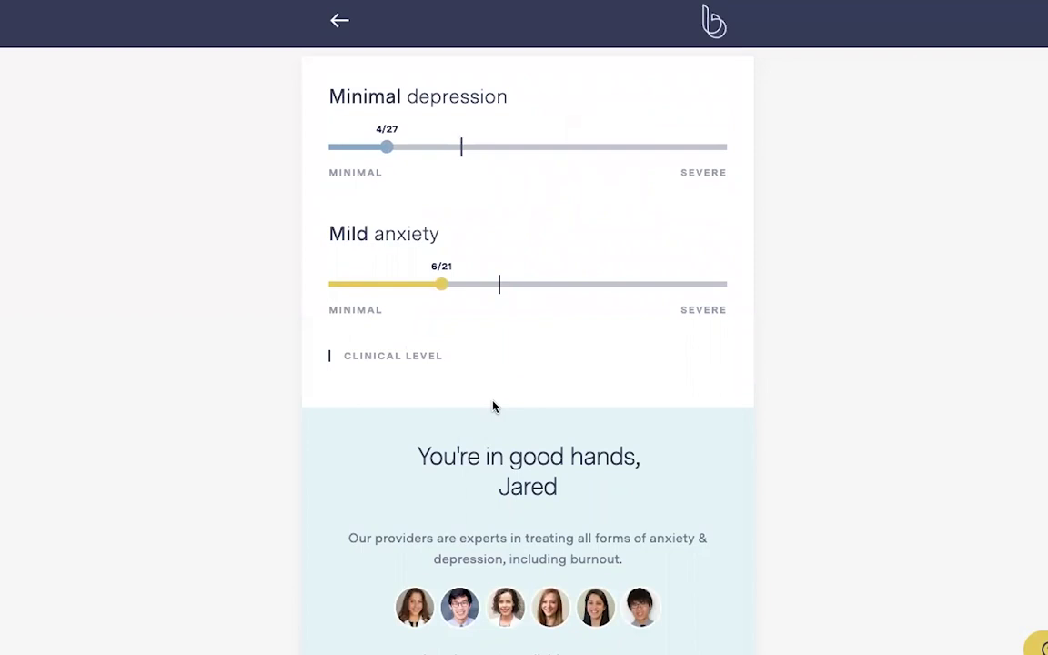
scroll(493, 407, "down", 3)
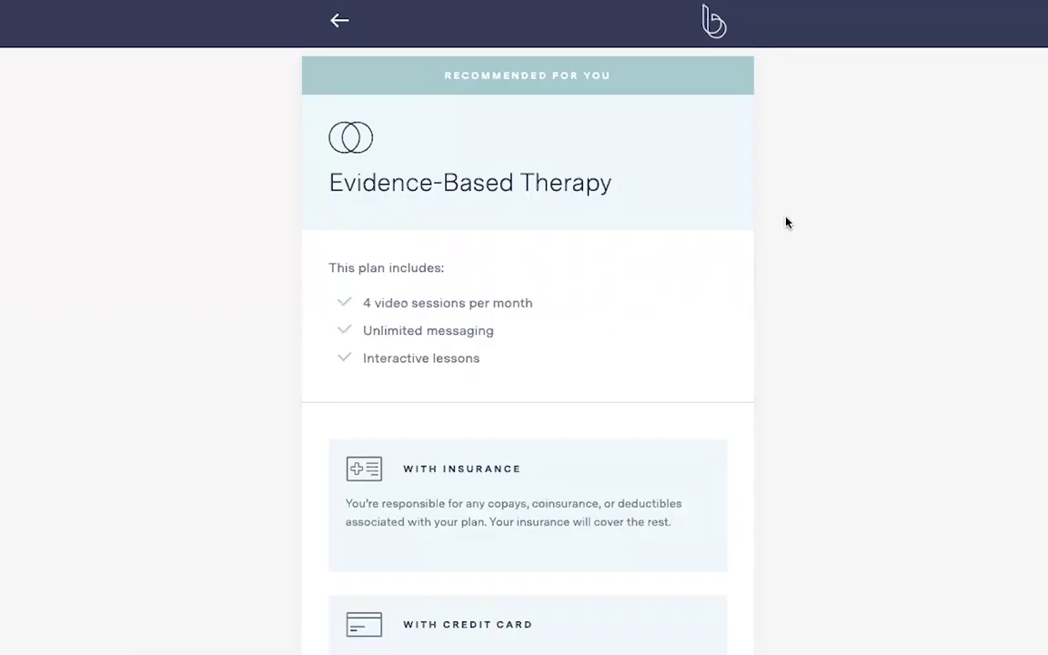
scroll(788, 223, "down", 1)
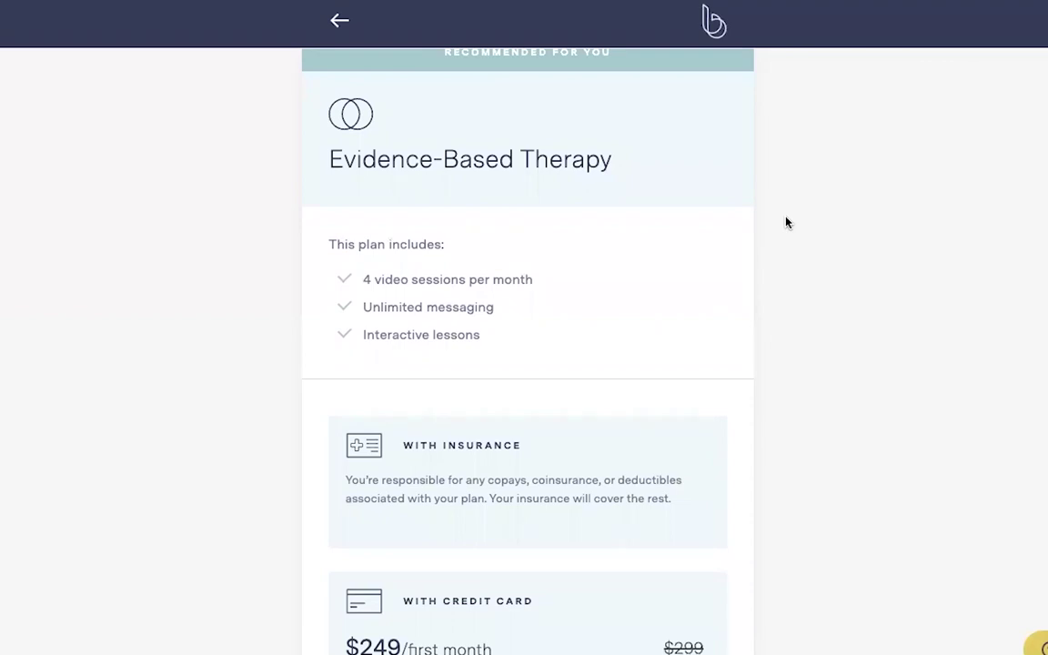
scroll(788, 222, "down", 5)
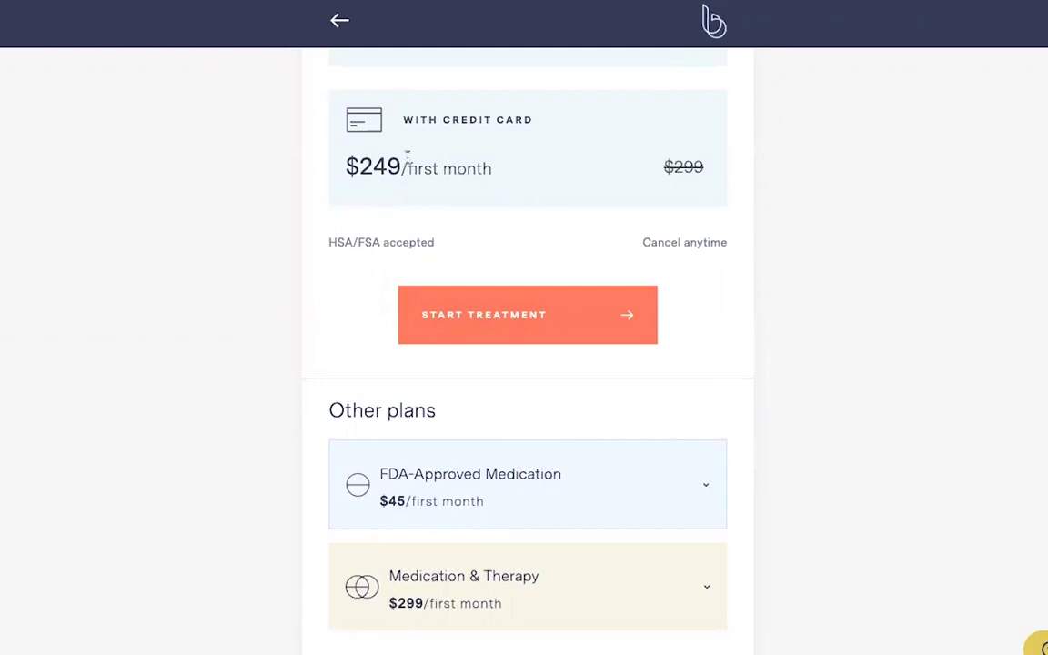
scroll(748, 260, "up", 5)
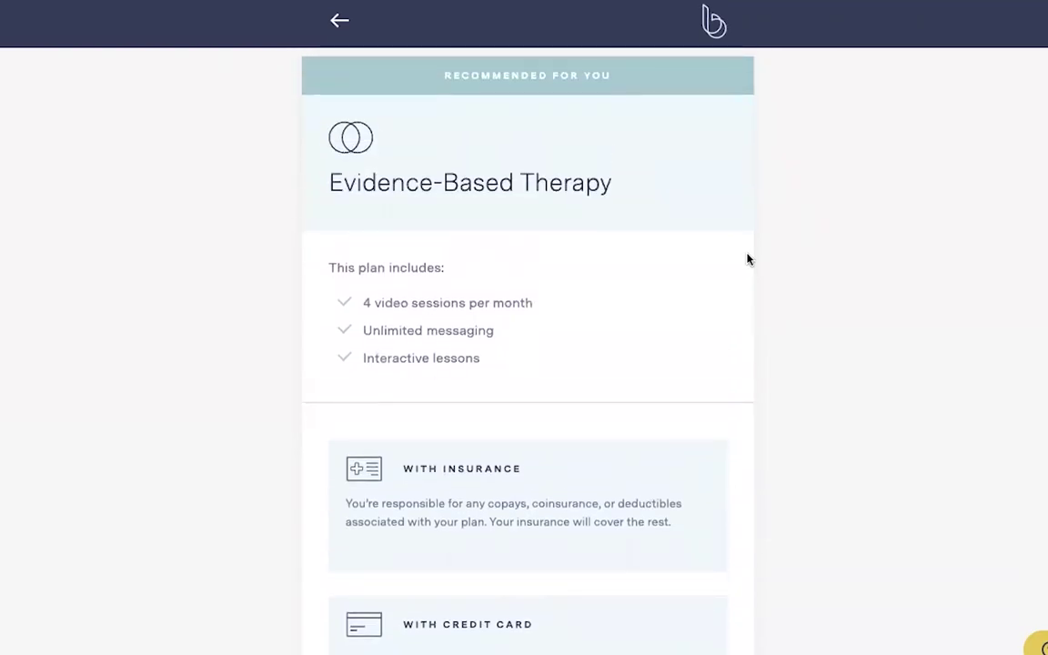
scroll(748, 260, "down", 5)
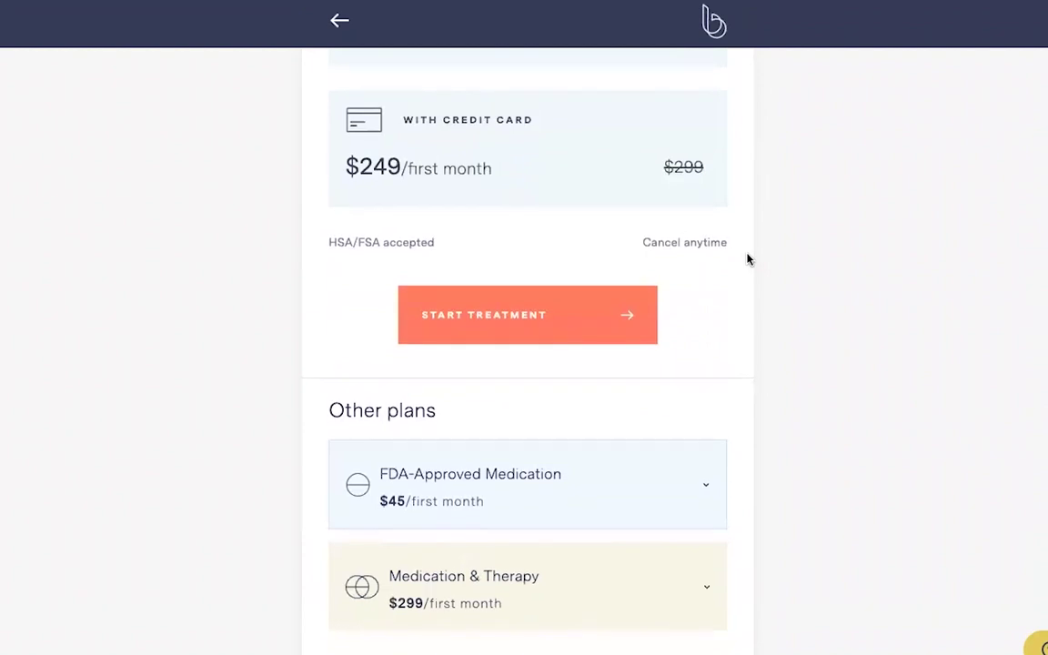
Expand the Medication & Therapy plan details and start treatment with that plan
left_click(403, 602)
scroll(403, 602, "down", 5)
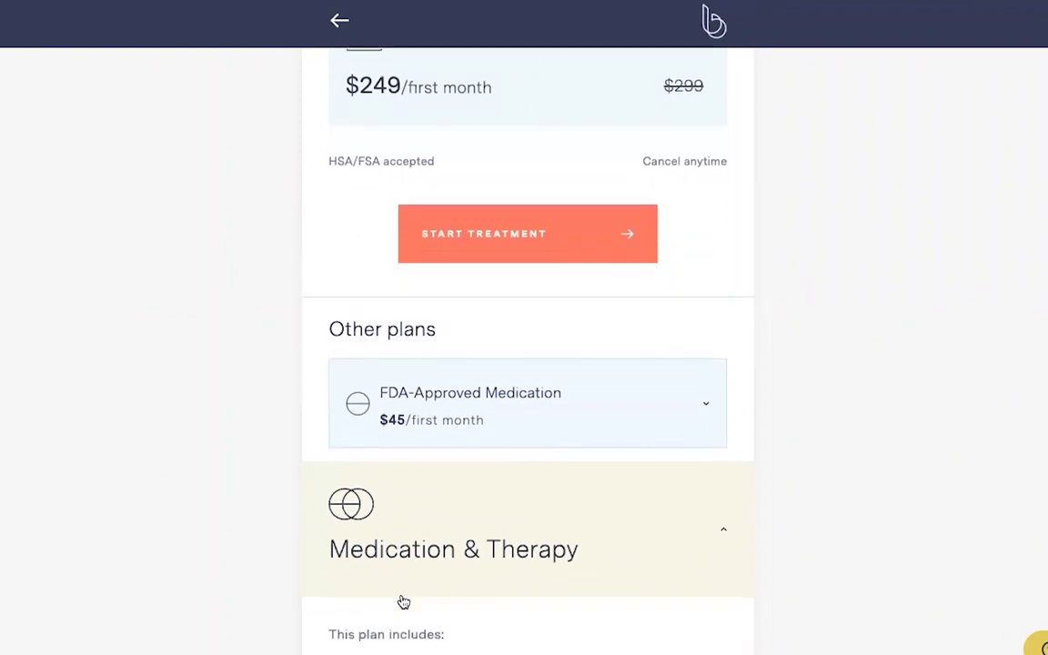
scroll(402, 594, "down", 4)
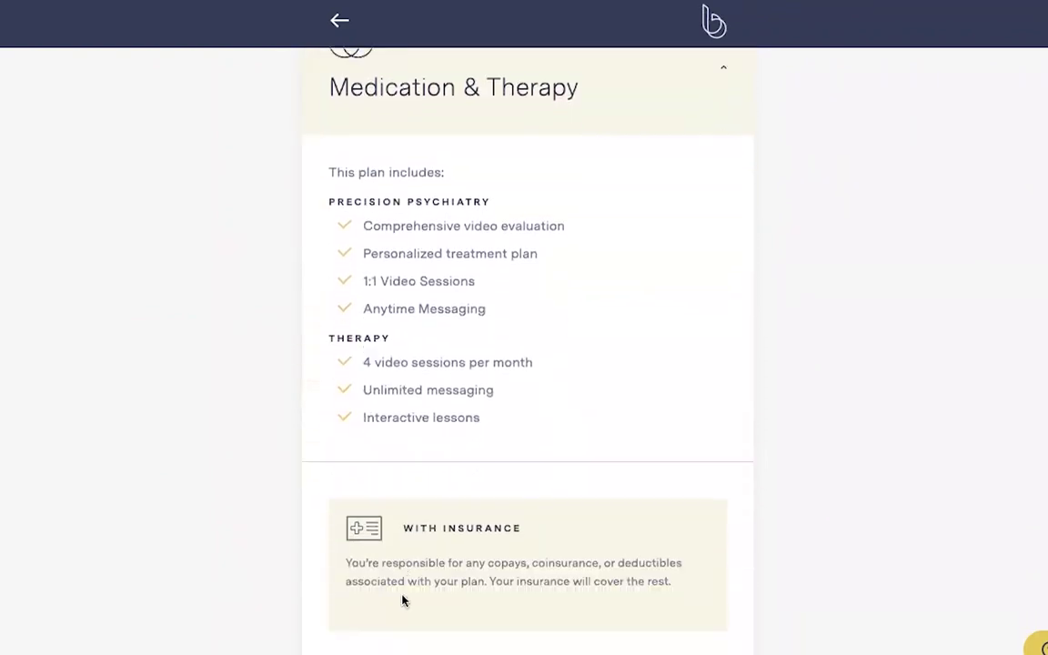
scroll(428, 493, "down", 1)
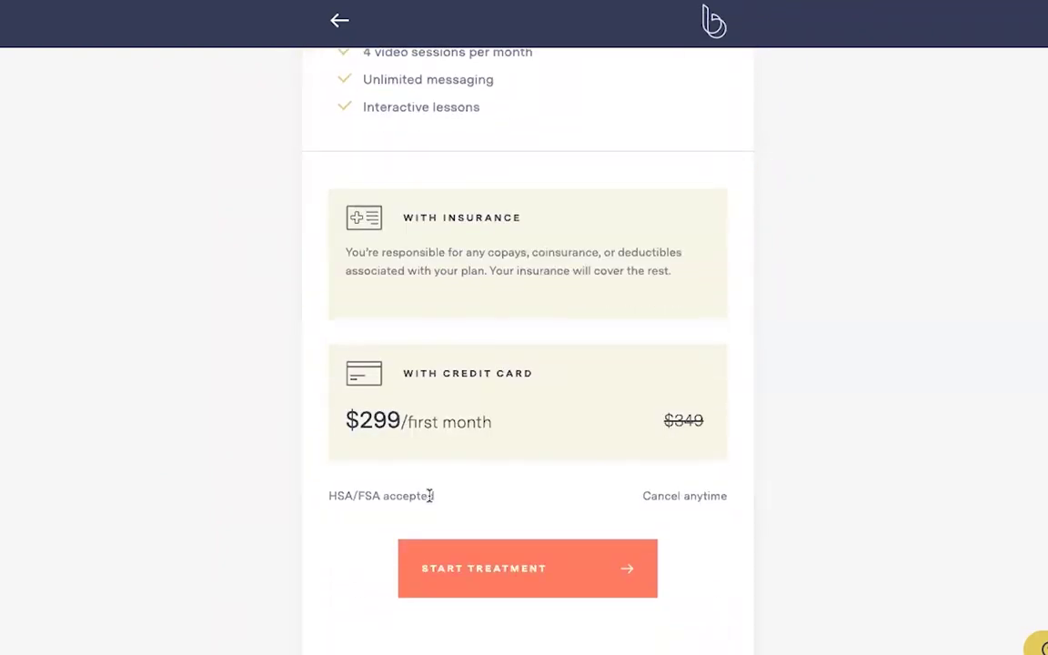
left_click(439, 565)
left_click(439, 565)
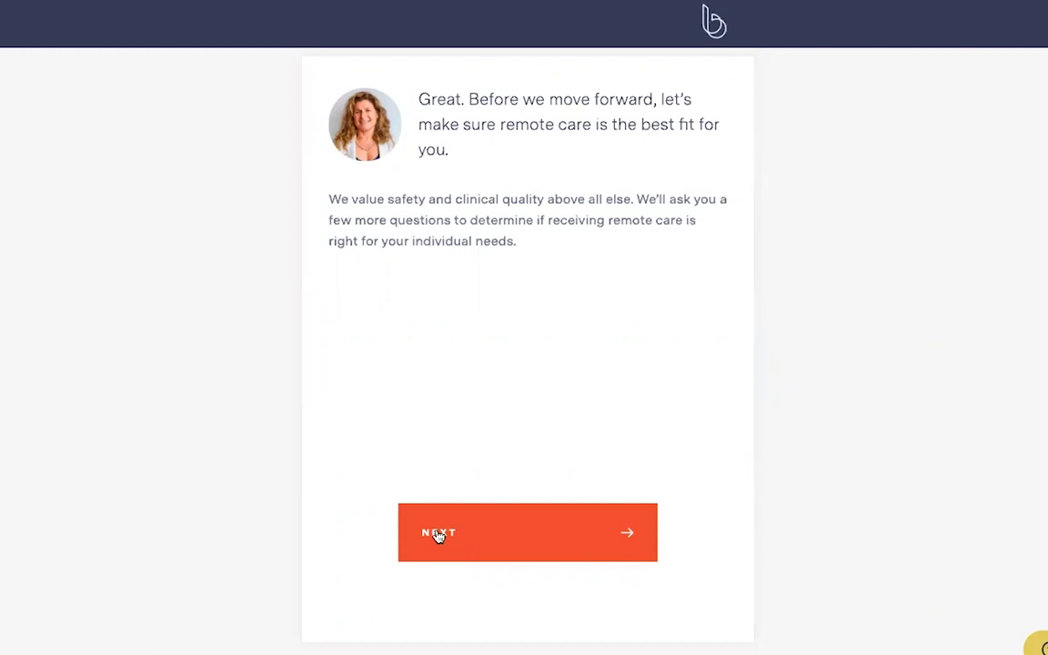
Complete the remote-care safety questions, choosing "None of the above" for medical conditions and No for schizophrenia or psychosis
left_click(438, 535)
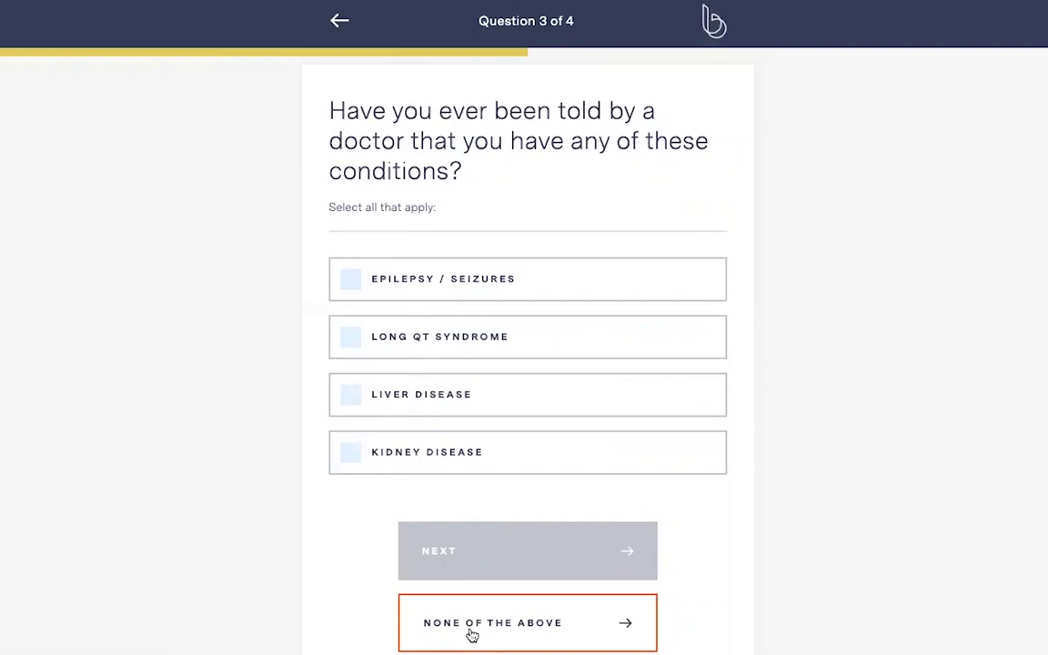
left_click(472, 634)
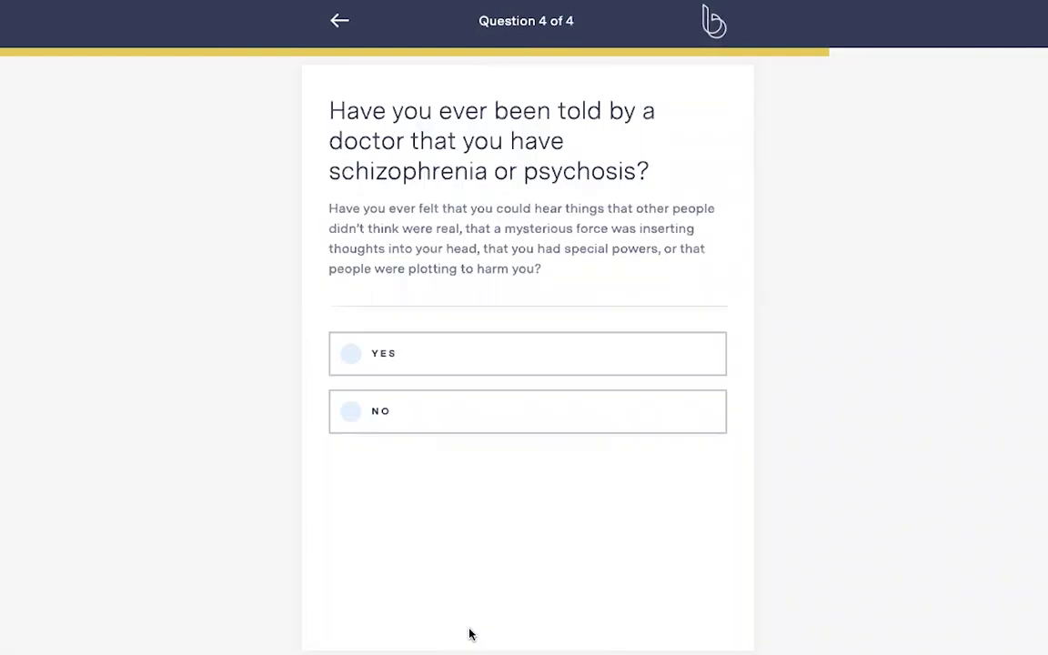
left_click(401, 428)
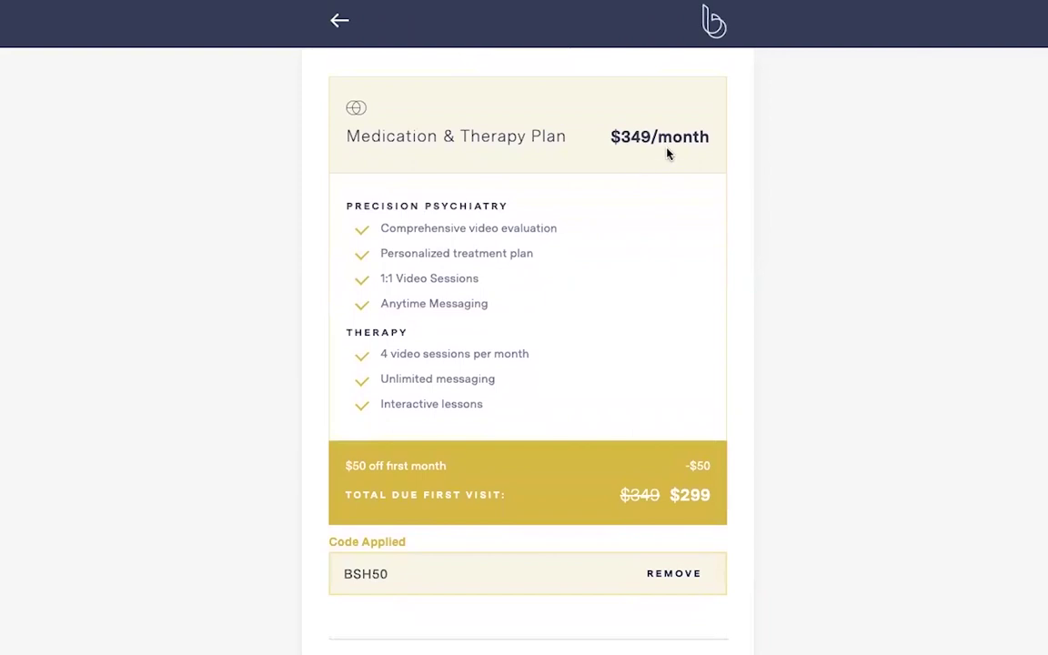
Review the Medication & Therapy Plan summary, its first-month discount, the payment section and the payment agreement
scroll(666, 155, "down", 3)
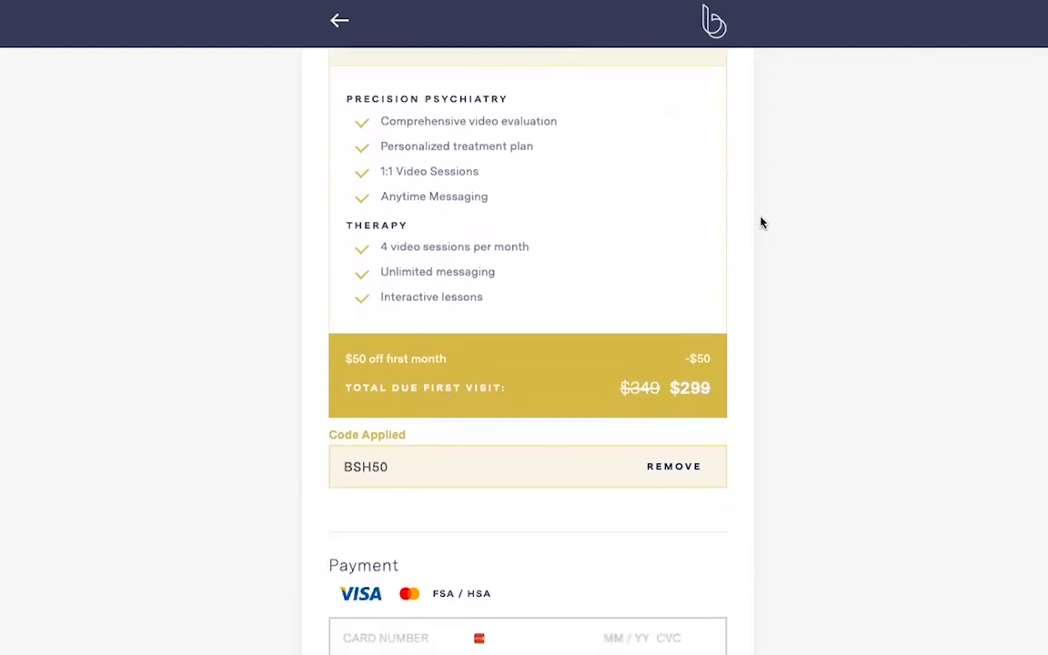
scroll(760, 221, "down", 1)
scroll(760, 222, "down", 2)
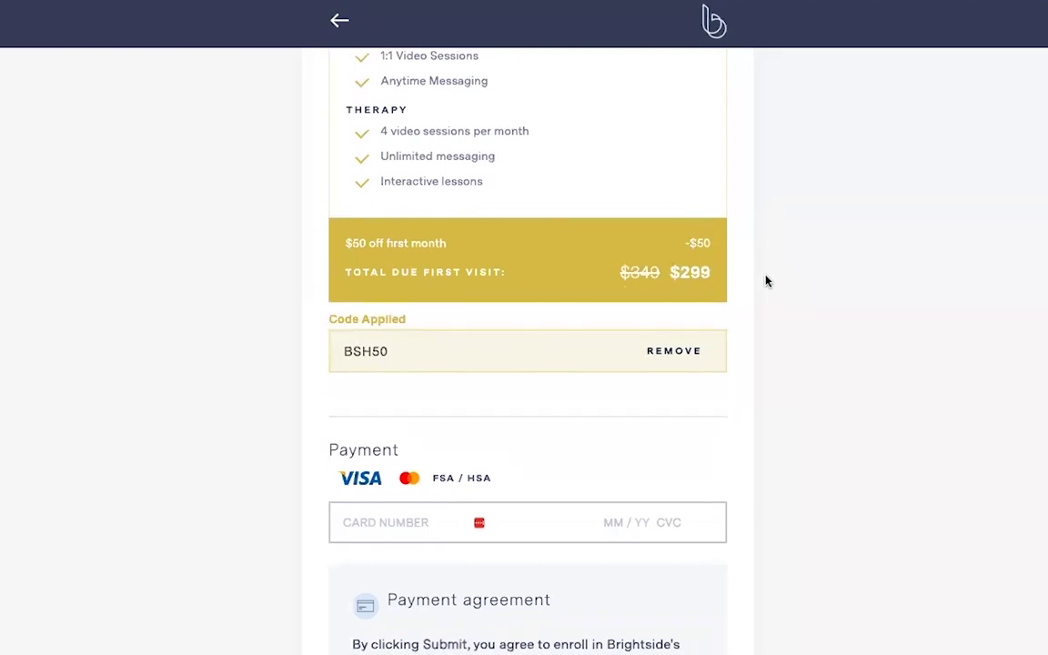
scroll(765, 281, "down", 3)
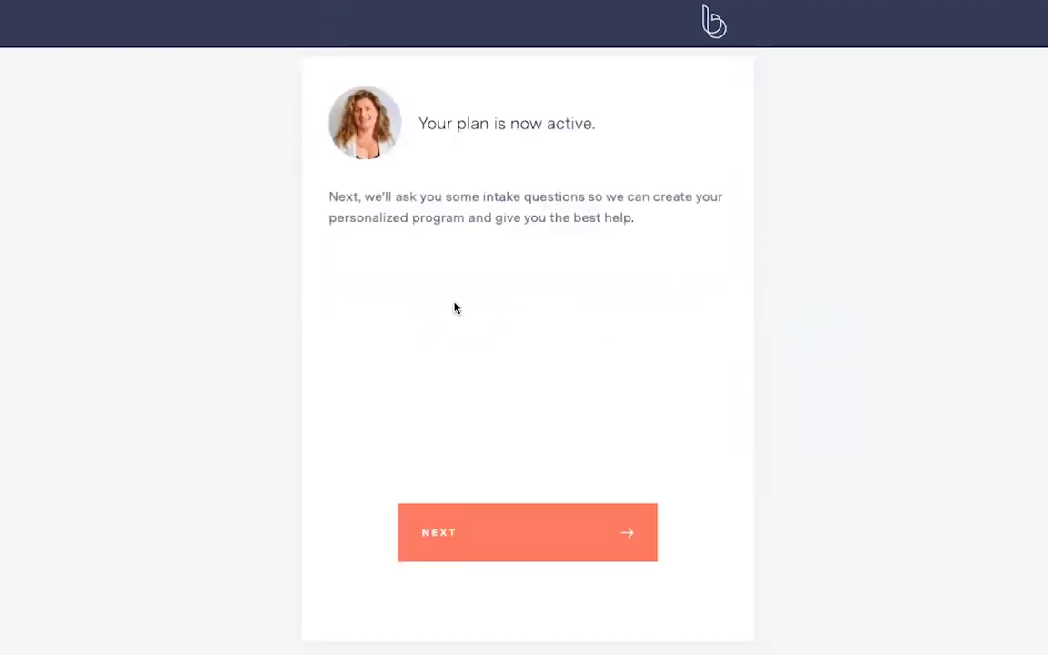
Begin the Personal information intake section, answering "Heterosexual or straight" for orientation and "He/him" for pronouns
left_click(419, 530)
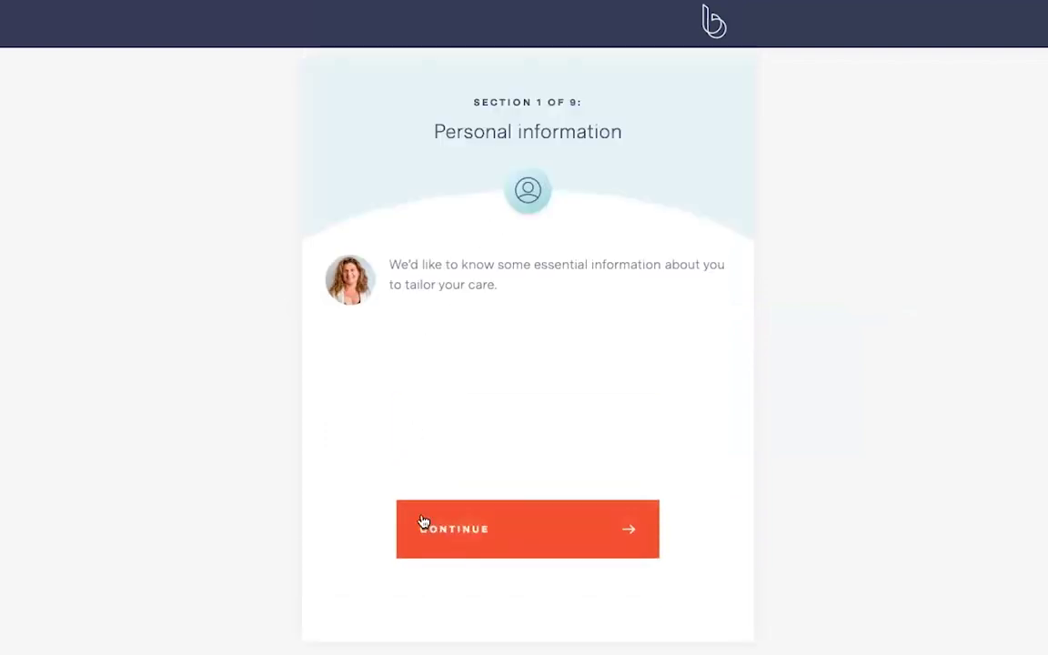
left_click(423, 522)
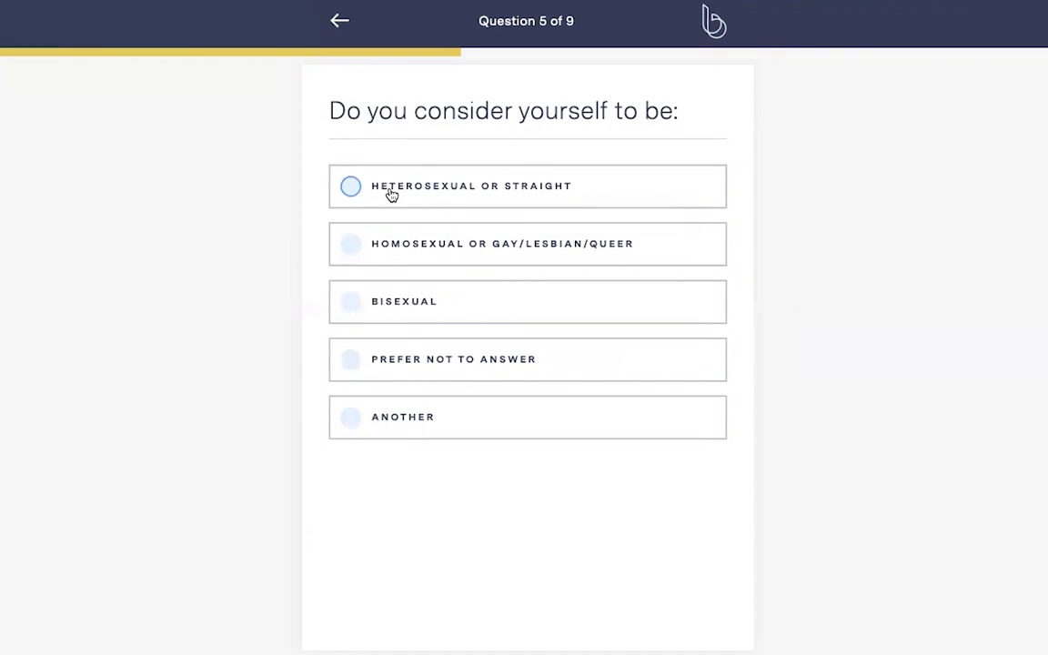
left_click(391, 196)
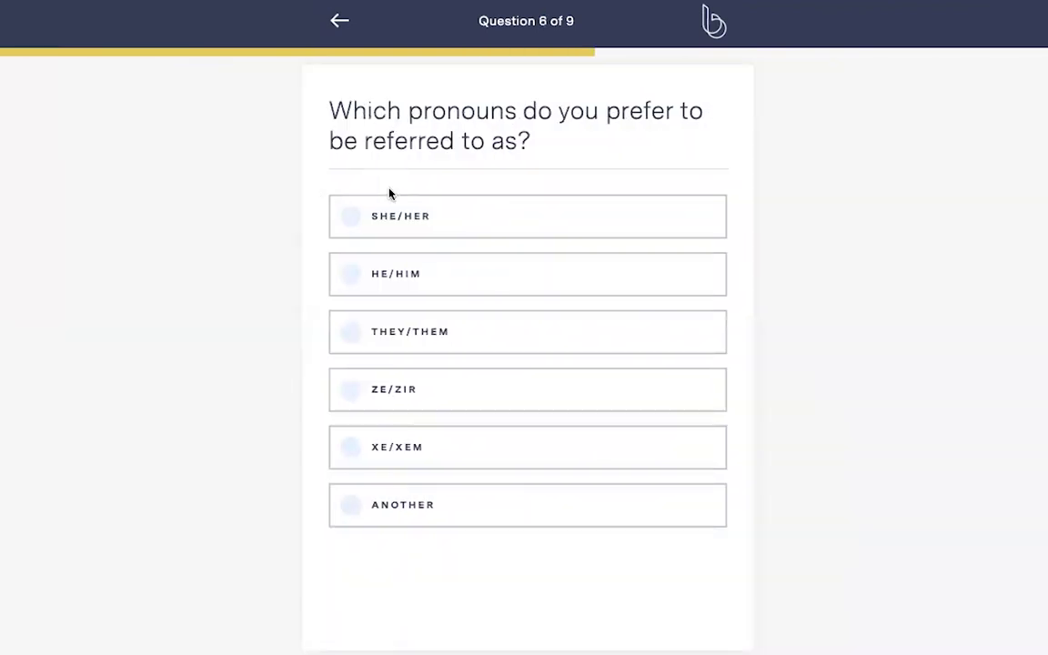
left_click(385, 277)
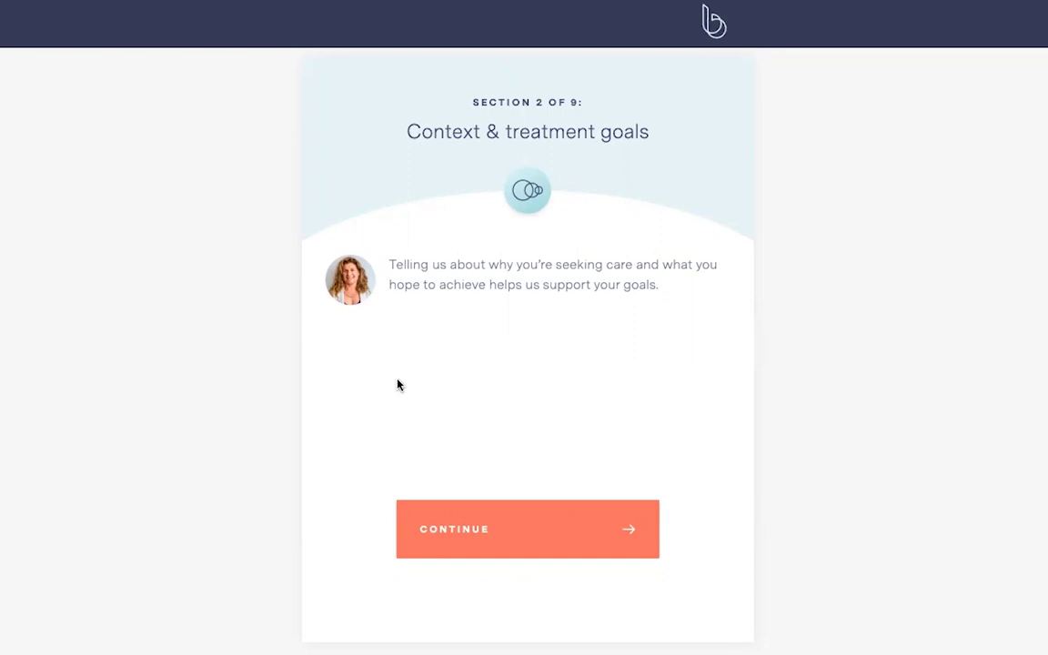
Start the Context & treatment goals section and submit "School or career challenges" as the main contributor to current feelings
left_click(425, 532)
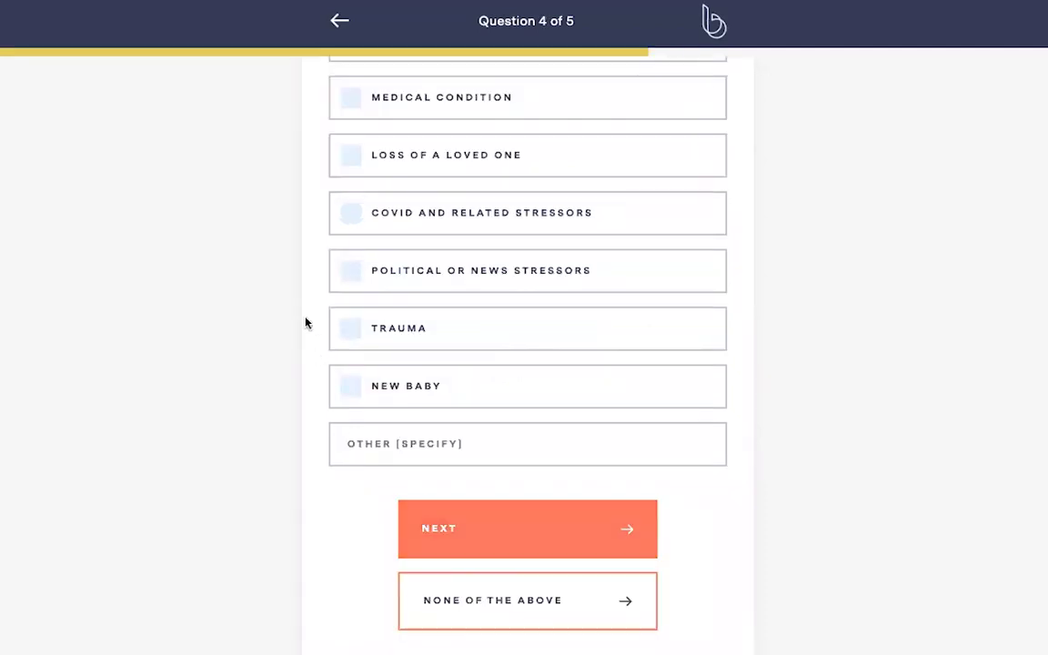
scroll(304, 323, "up", 4)
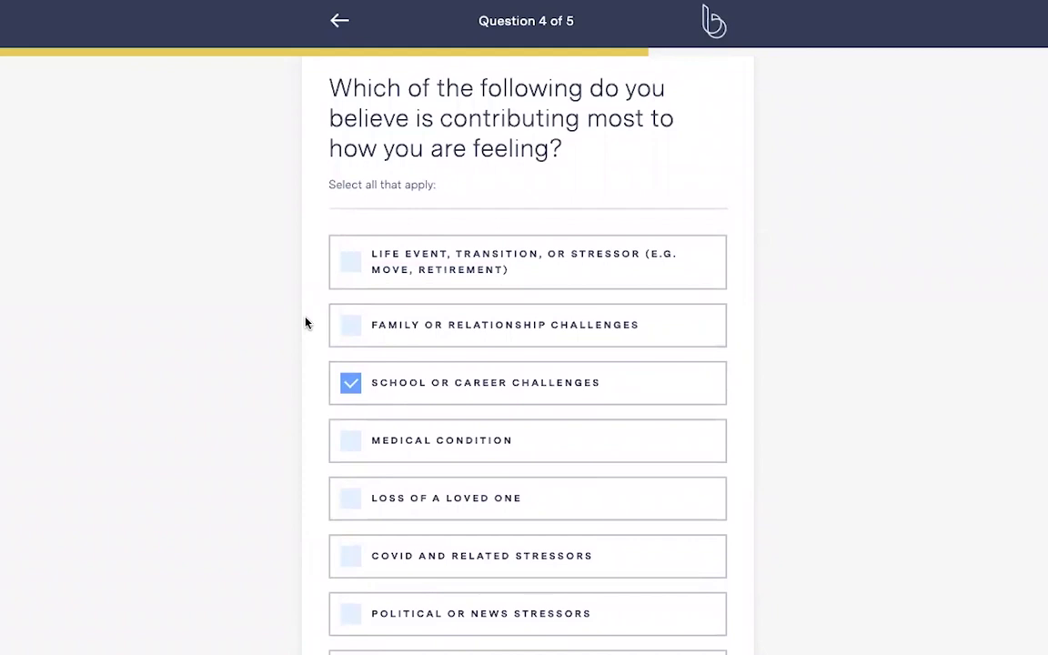
scroll(306, 323, "down", 3)
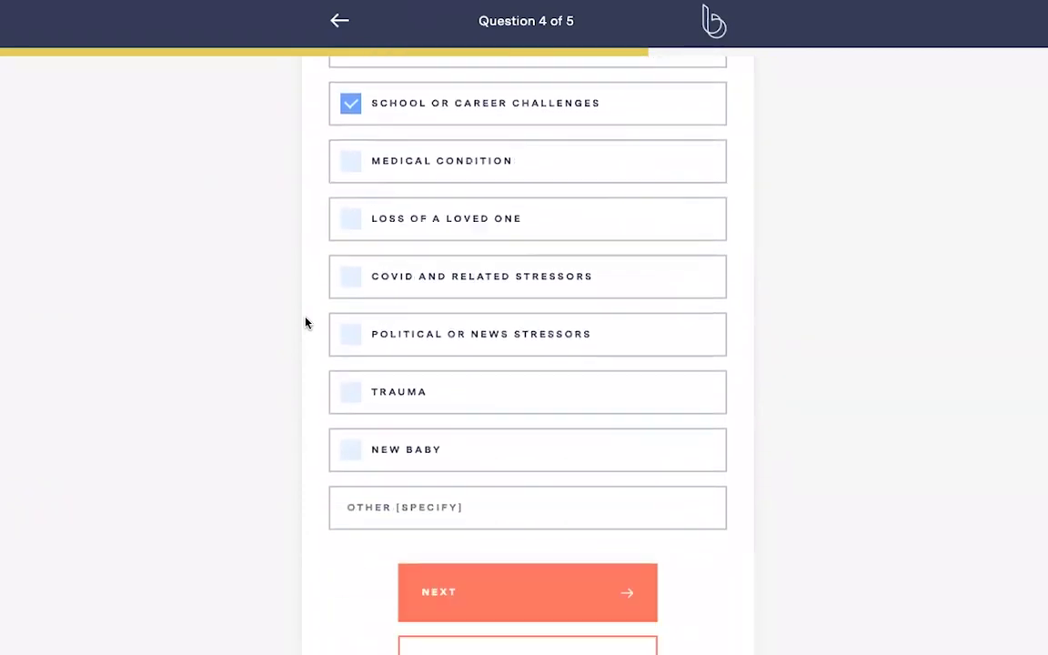
left_click(491, 590)
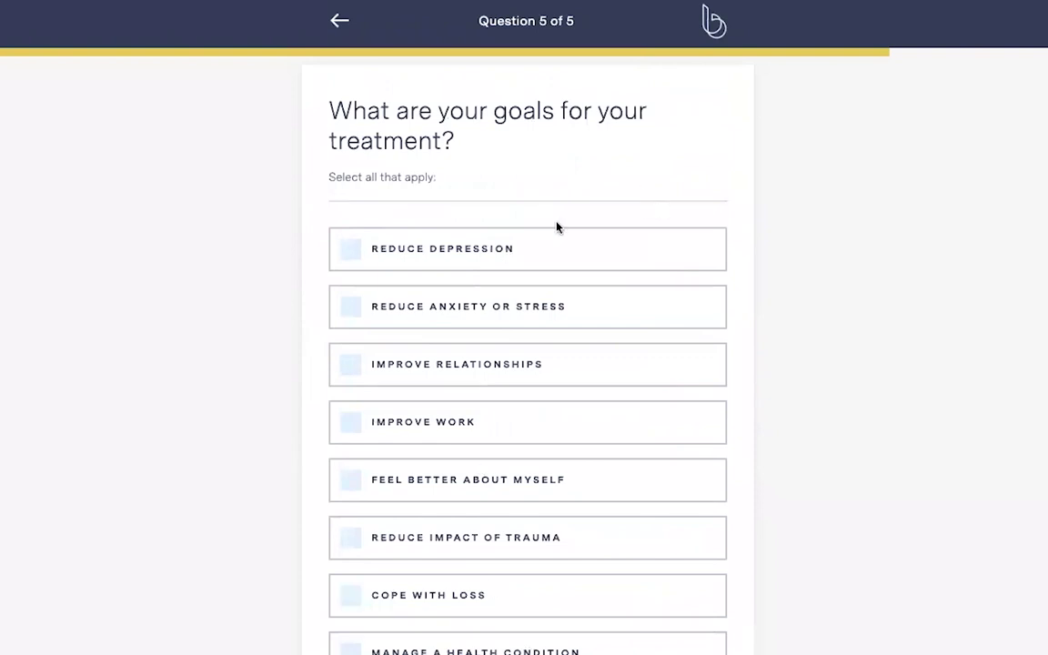
Select "Reduce anxiety or stress" and "Improve work" as the treatment goals
left_click(349, 308)
scroll(311, 288, "down", 2)
scroll(311, 287, "up", 2)
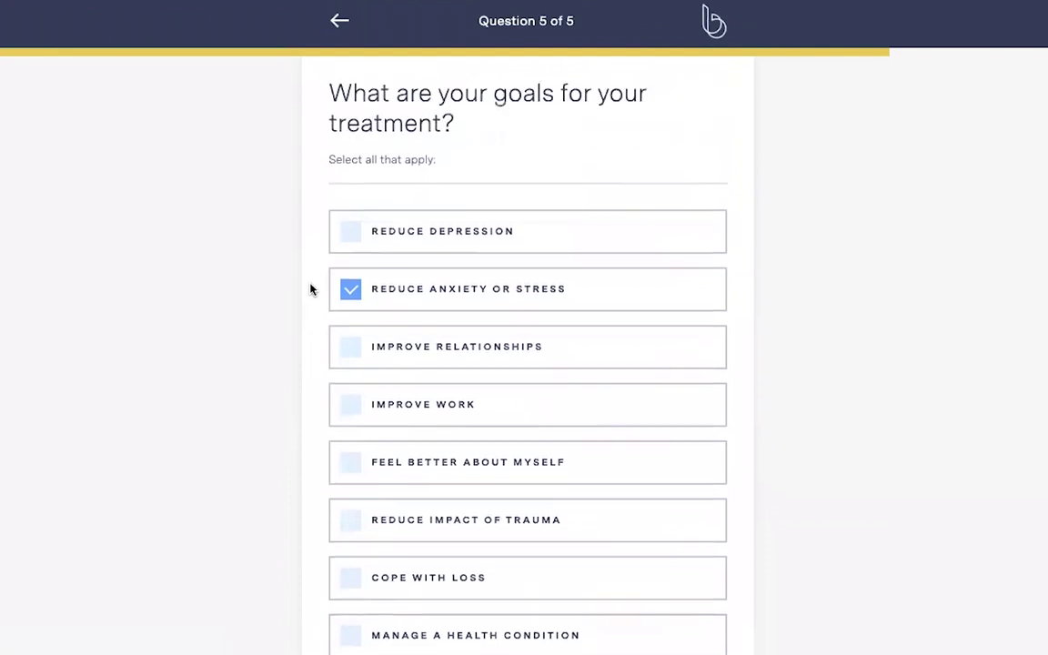
scroll(311, 289, "up", 1)
scroll(310, 289, "down", 1)
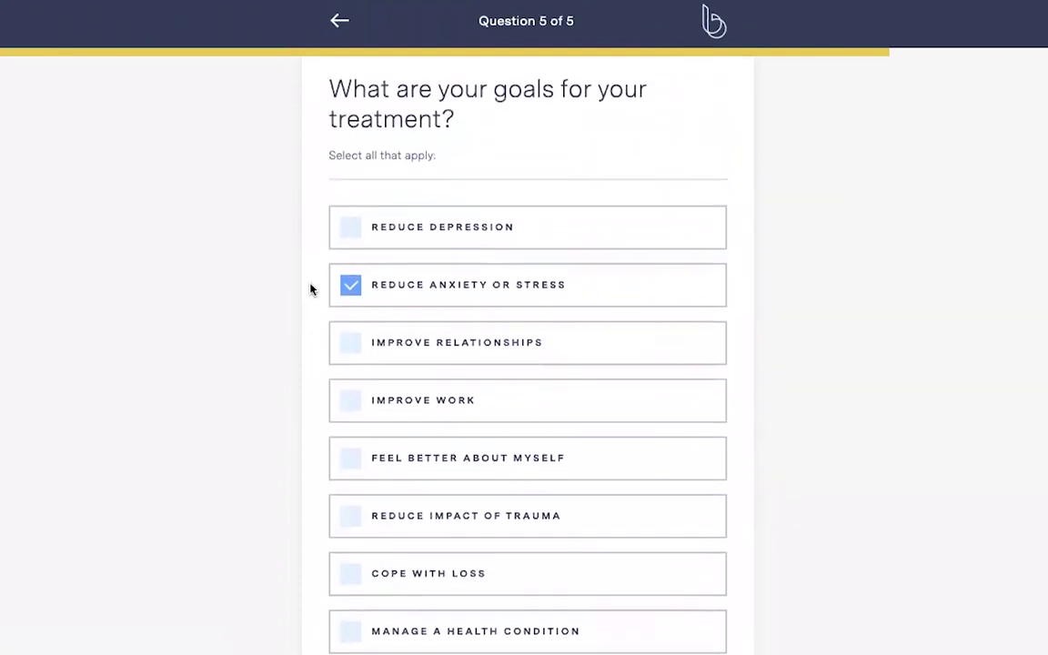
scroll(310, 290, "down", 1)
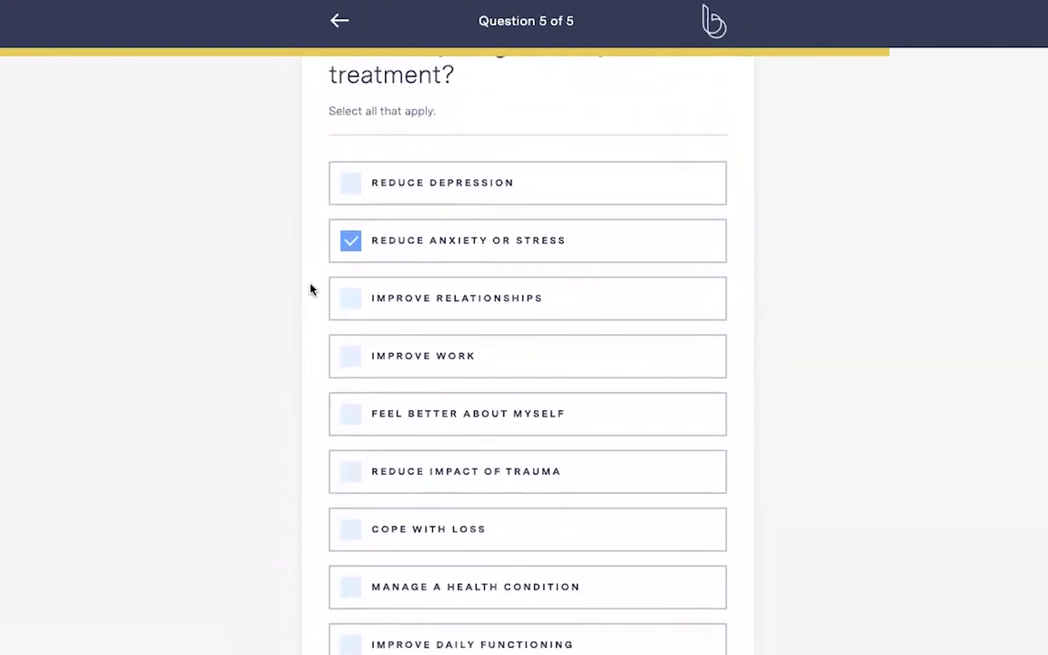
left_click(352, 360)
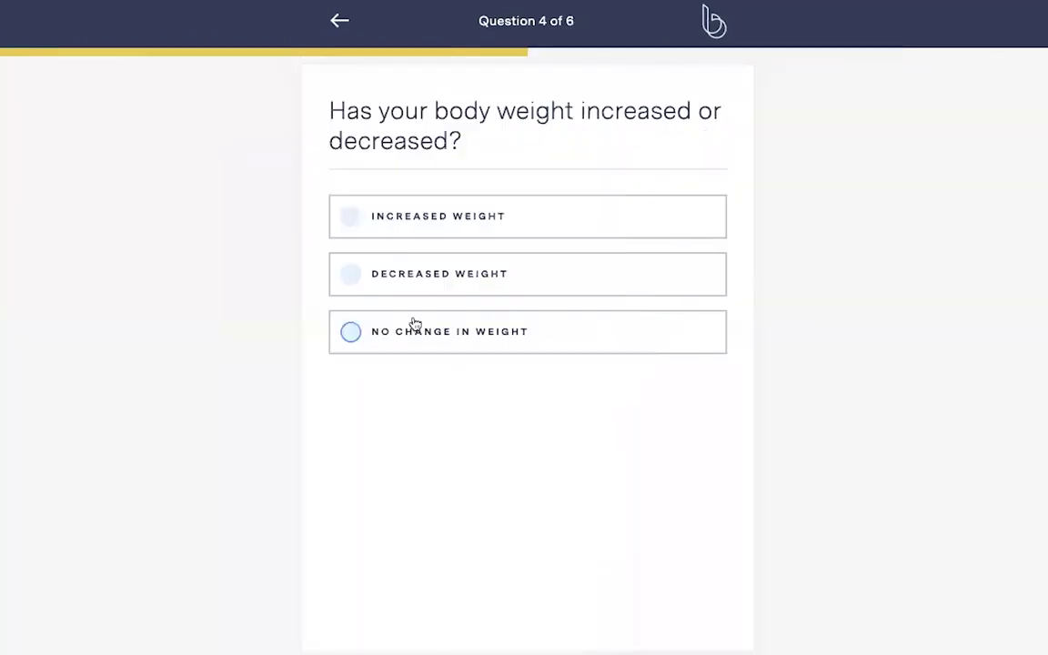
Answer the symptom questions with "No change in weight", No for induced vomiting, and No for periods of unusually high energy
left_click(411, 331)
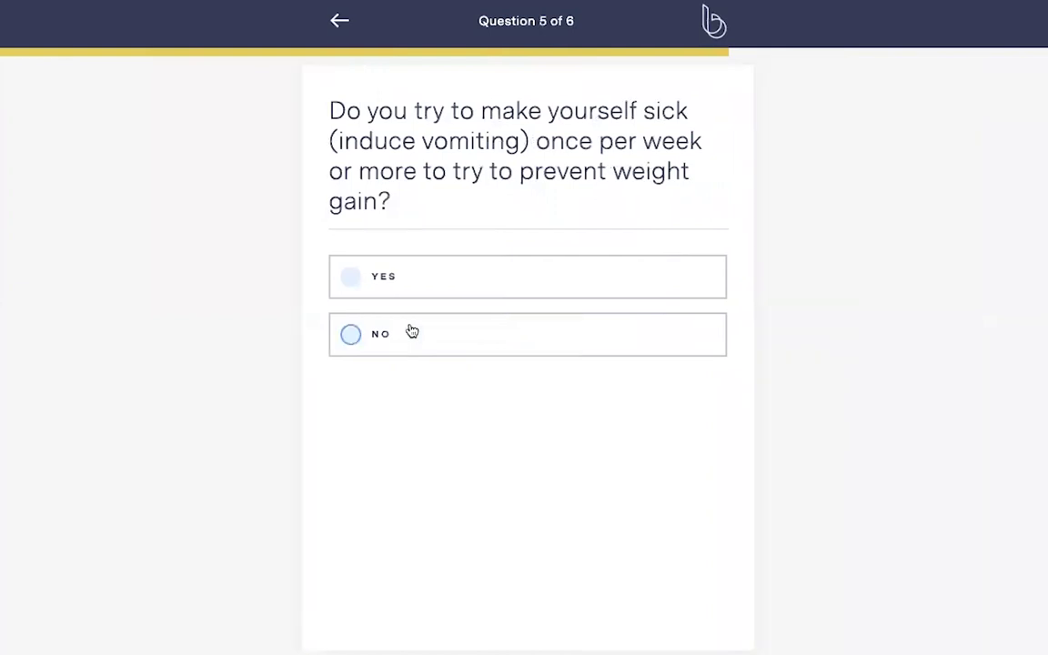
left_click(397, 346)
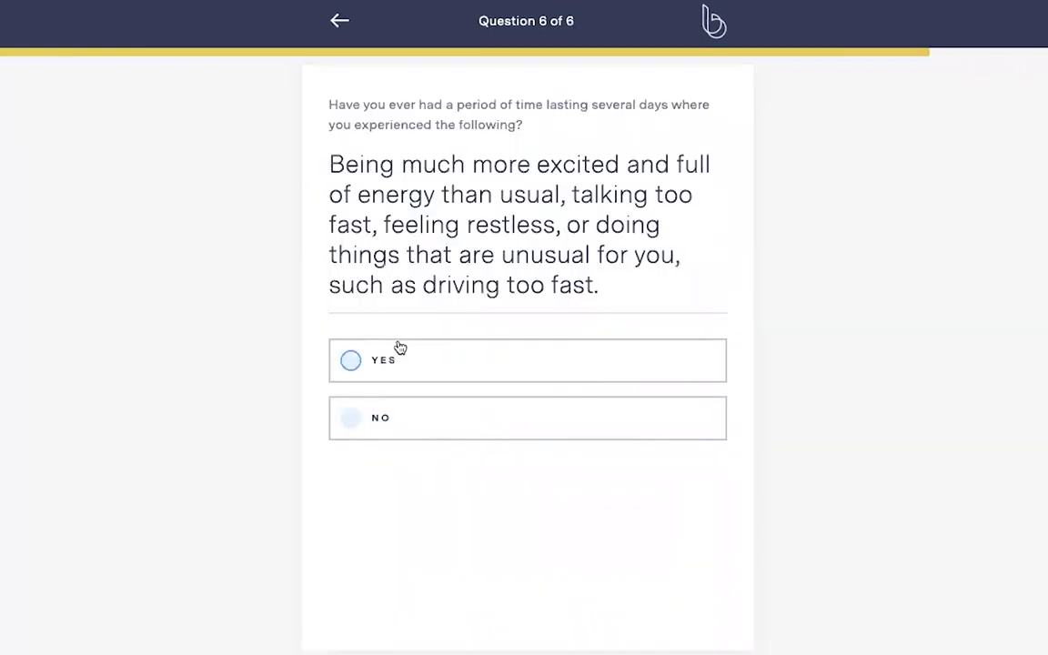
left_click(399, 430)
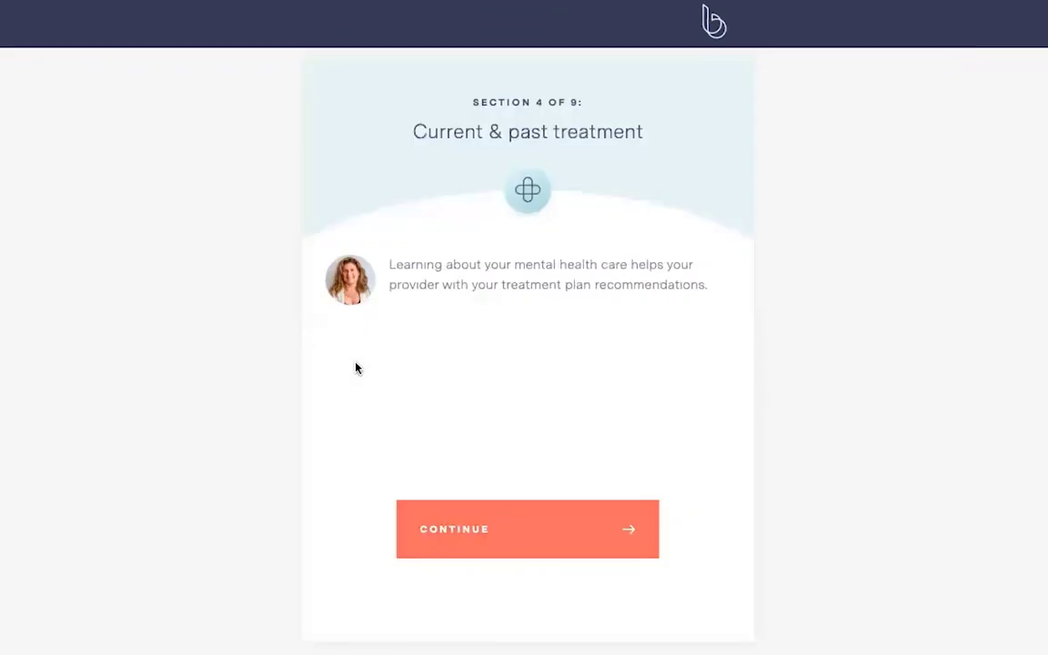
Start the Current & past treatment section and answer "None of the above" for both current and past medication types
left_click(410, 534)
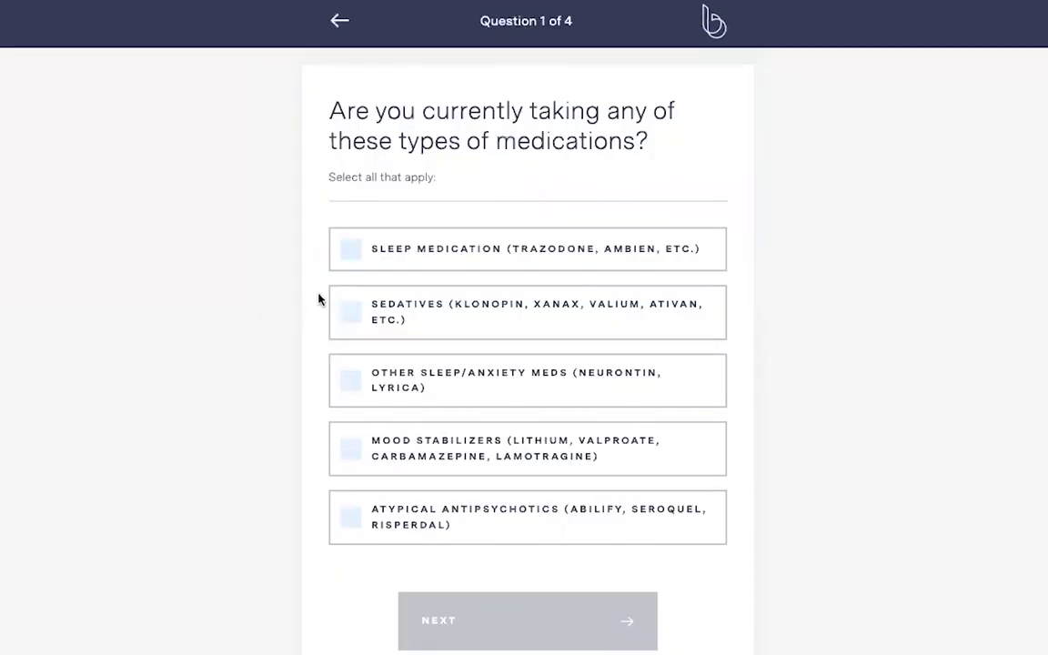
scroll(354, 594, "down", 1)
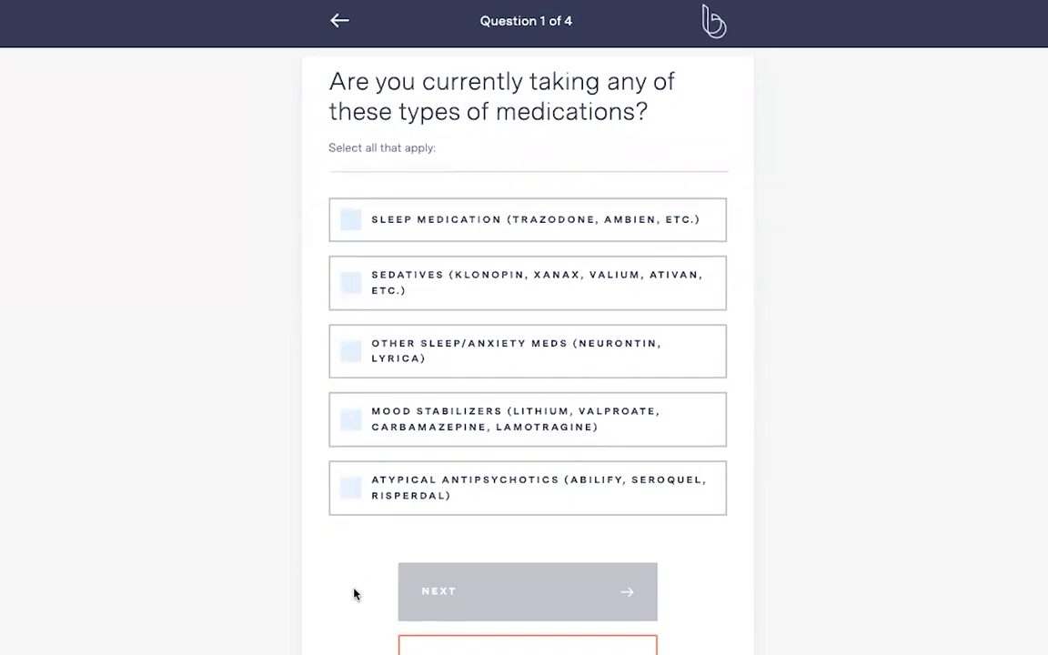
scroll(354, 594, "down", 1)
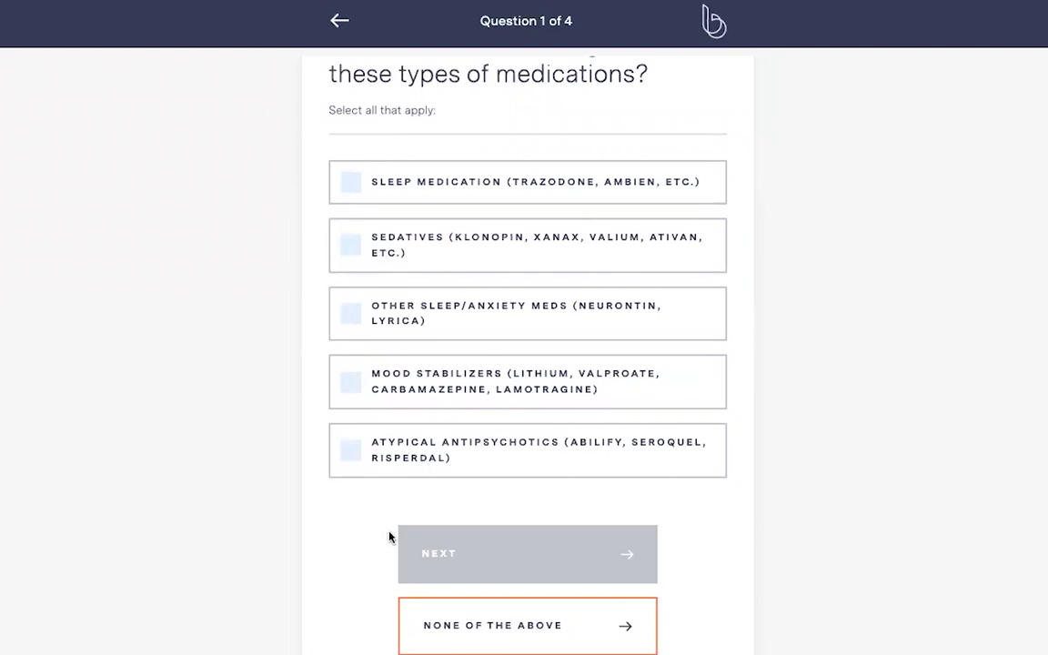
left_click(453, 642)
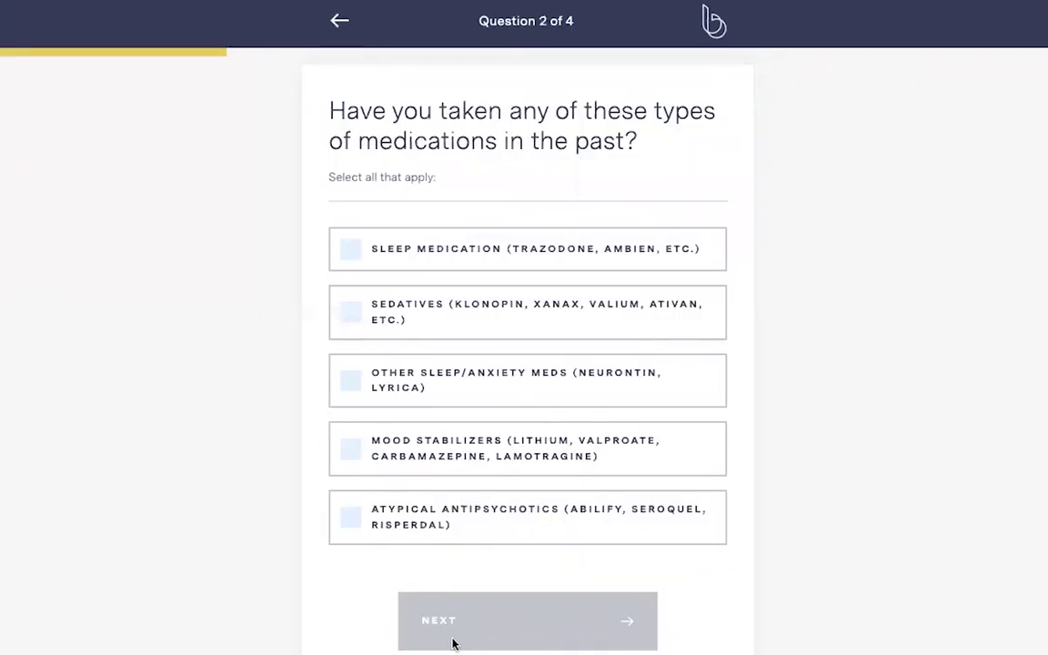
scroll(462, 594, "down", 1)
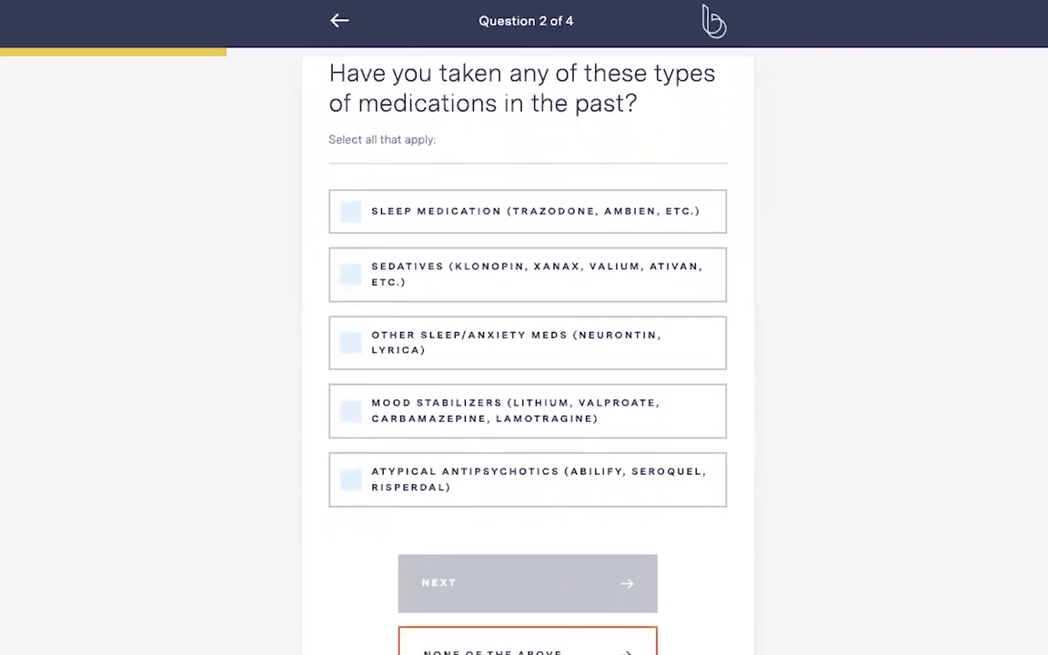
left_click(462, 644)
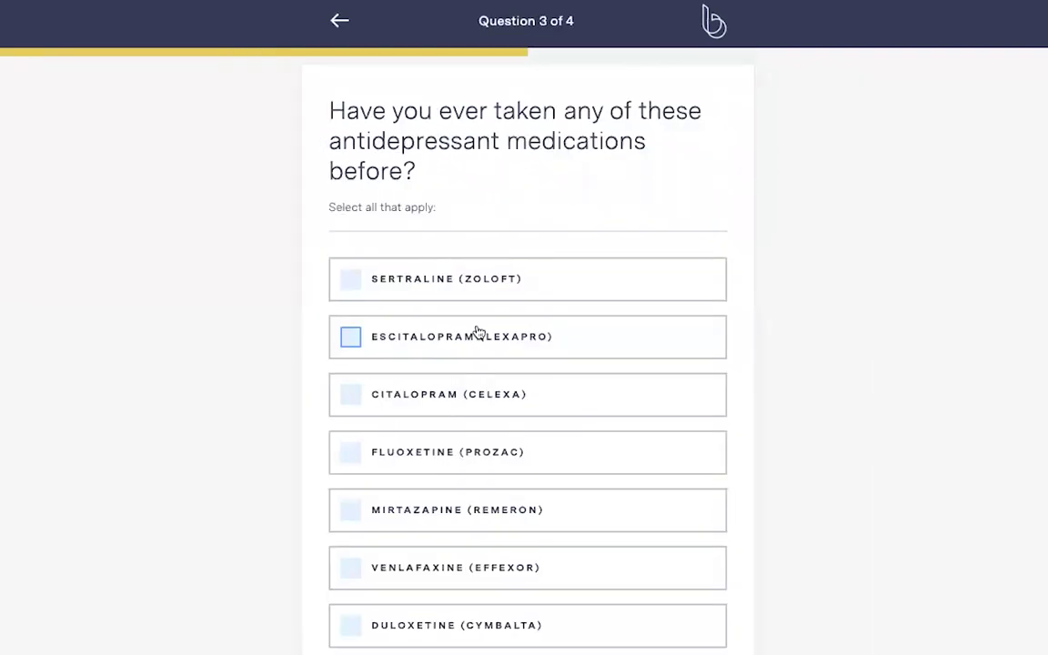
Answer "None of the above" for previously taken antidepressants and Yes to currently being in therapy
scroll(478, 332, "down", 1)
scroll(478, 332, "down", 5)
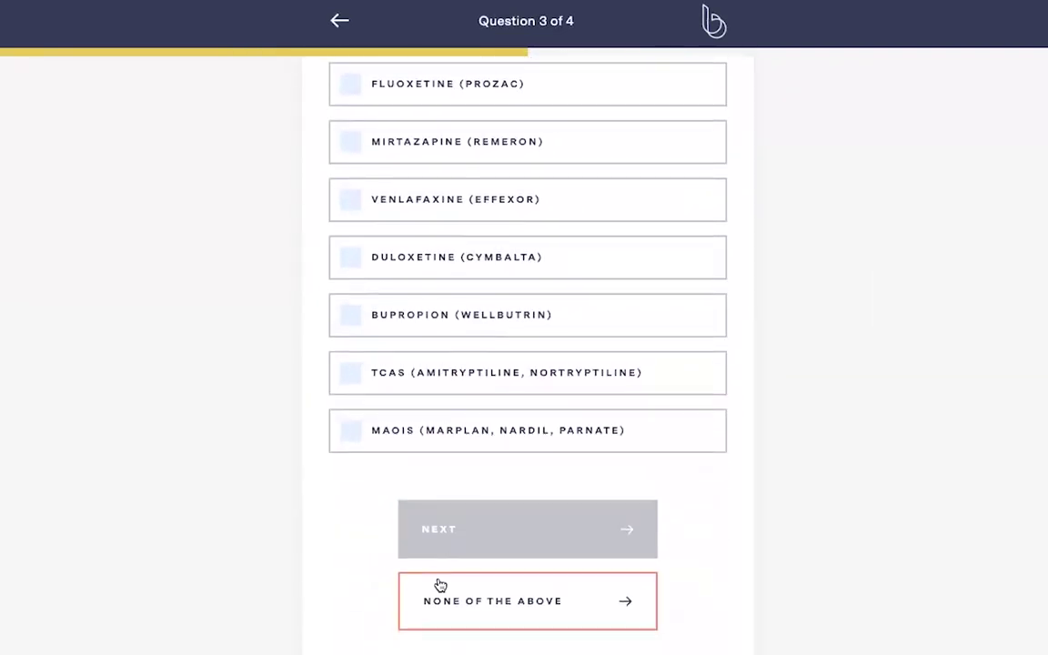
left_click(437, 595)
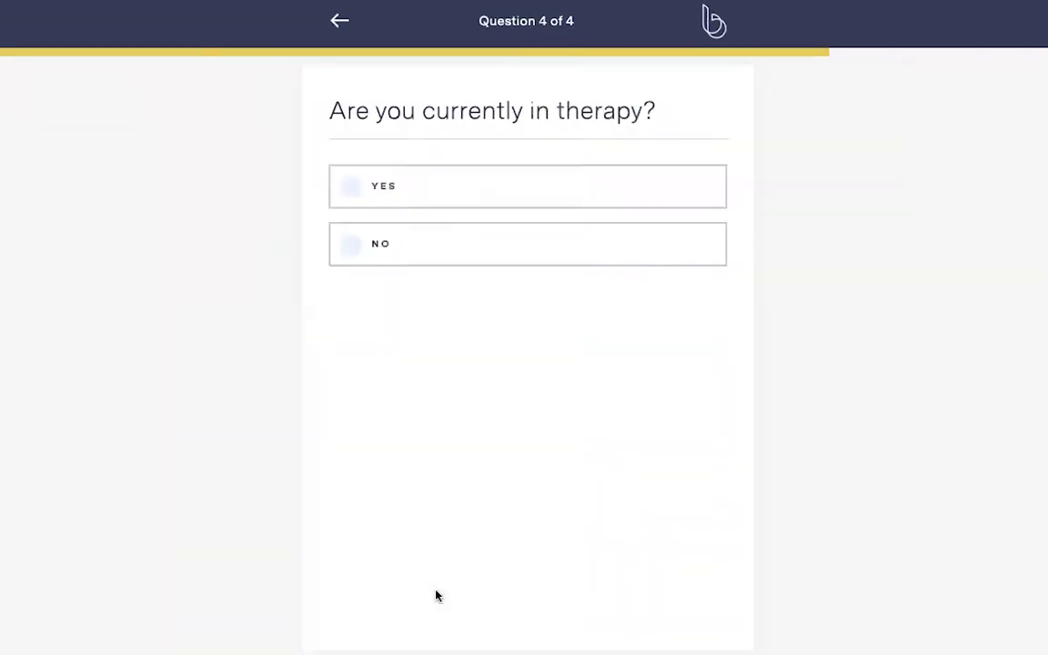
left_click(467, 183)
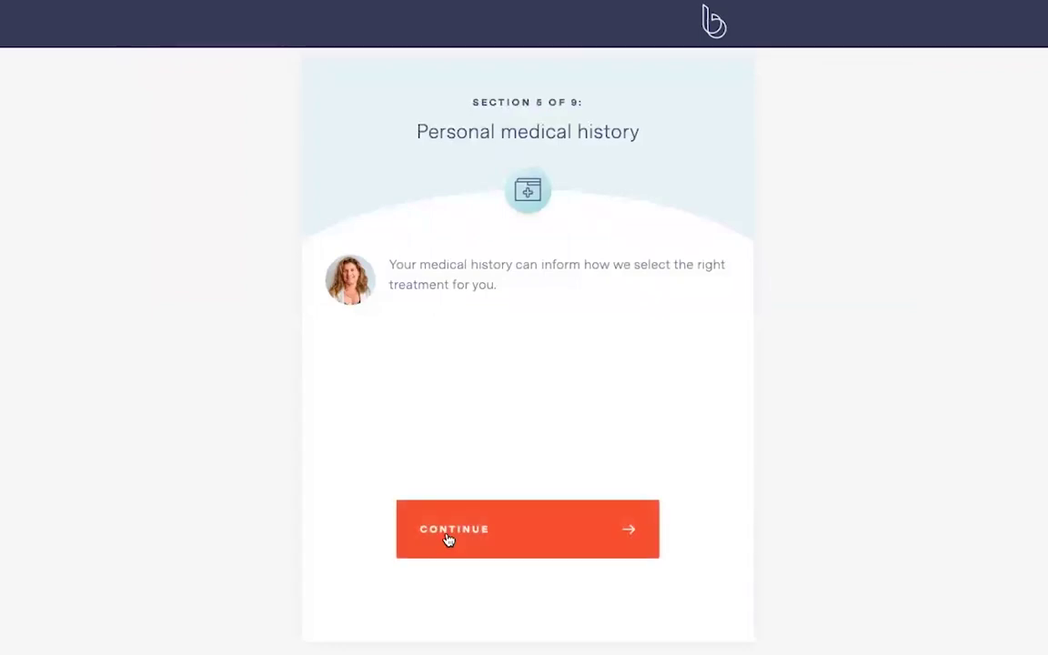
Begin the Personal medical history section, rating physical health as Good and choosing "None of the above" for both condition lists
left_click(447, 539)
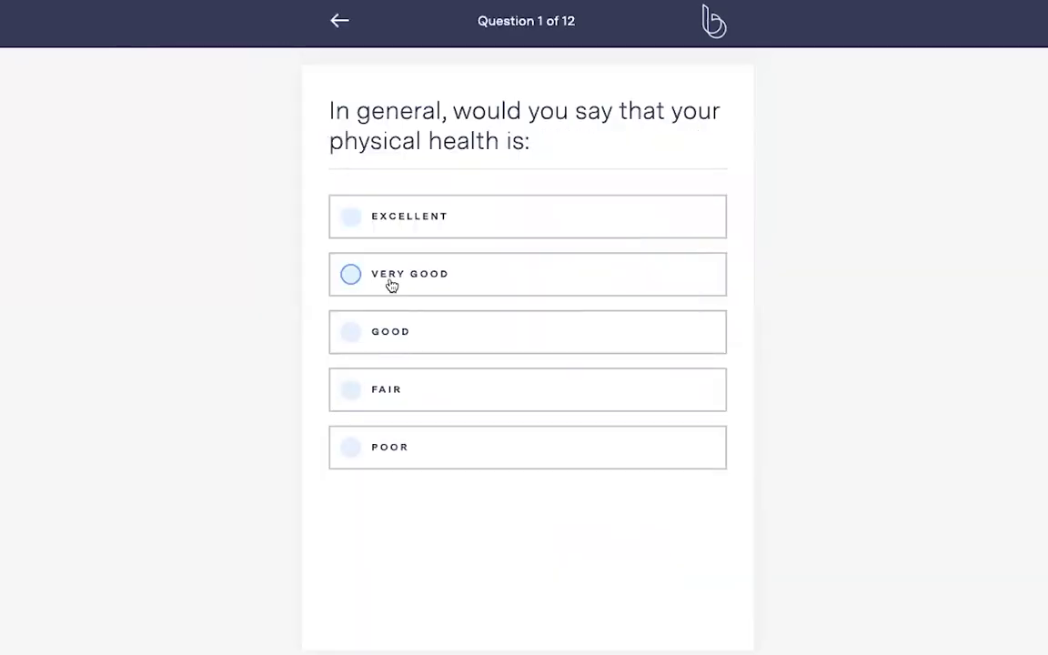
left_click(362, 341)
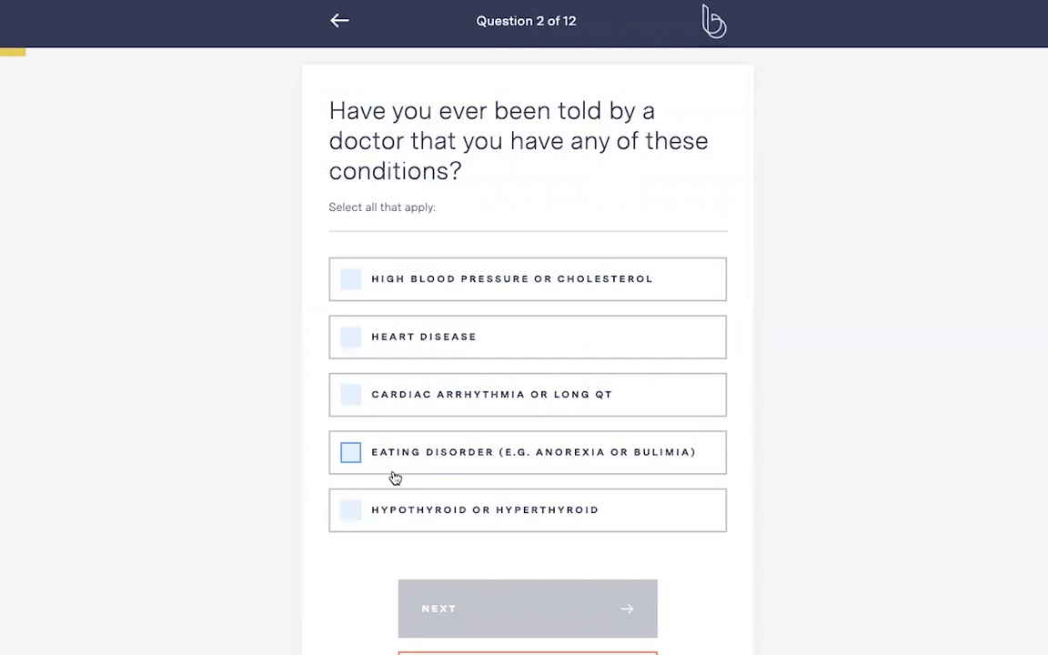
scroll(393, 476, "down", 1)
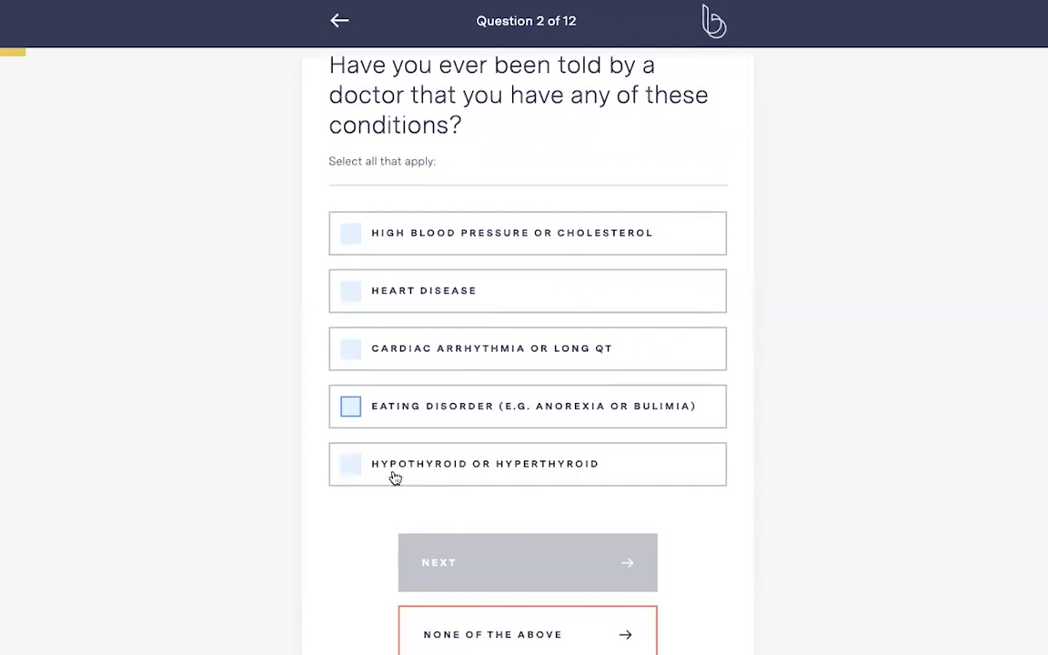
left_click(451, 632)
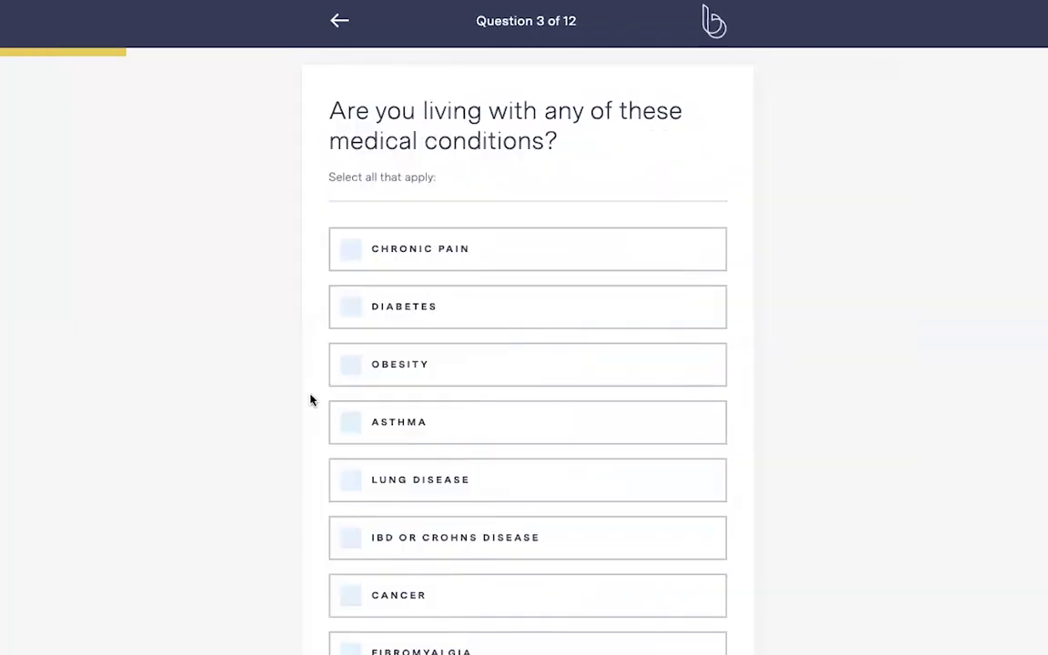
scroll(314, 369, "down", 2)
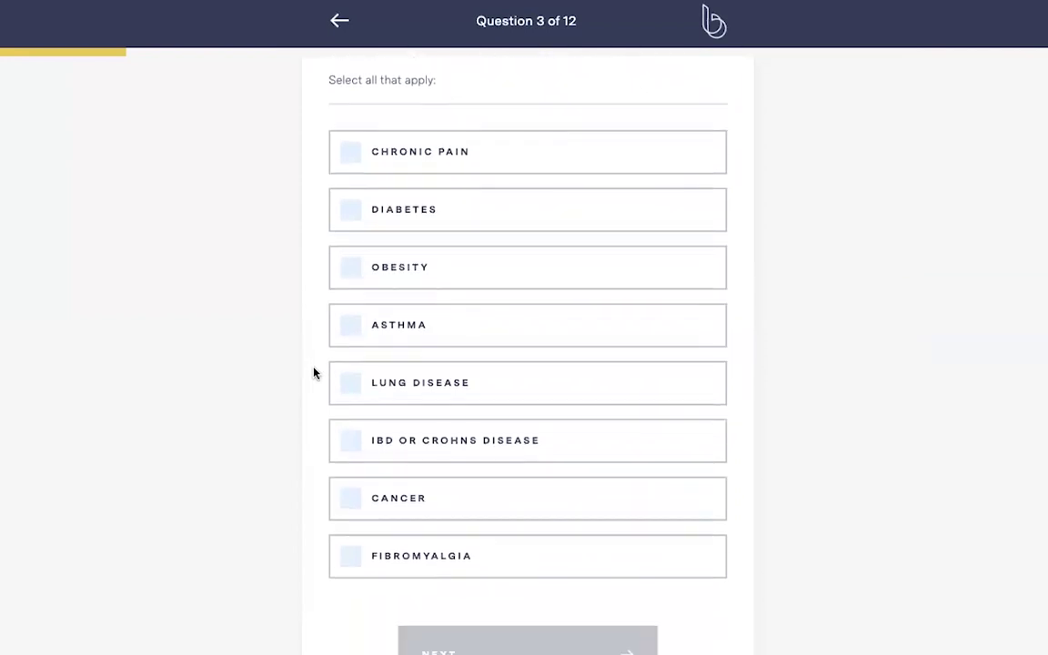
scroll(457, 627, "down", 1)
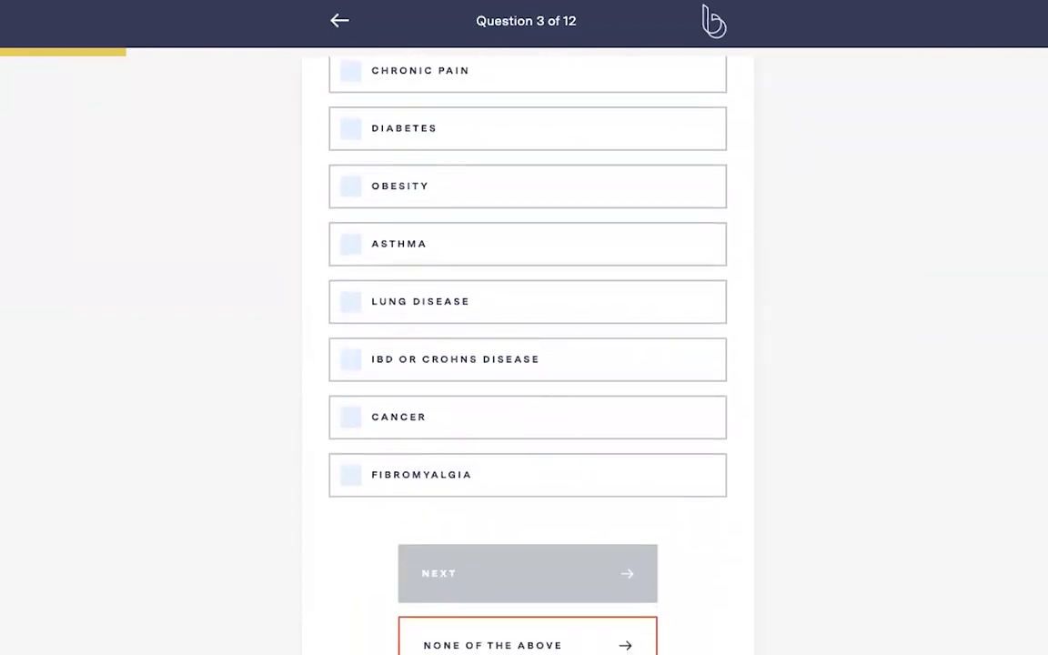
left_click(471, 645)
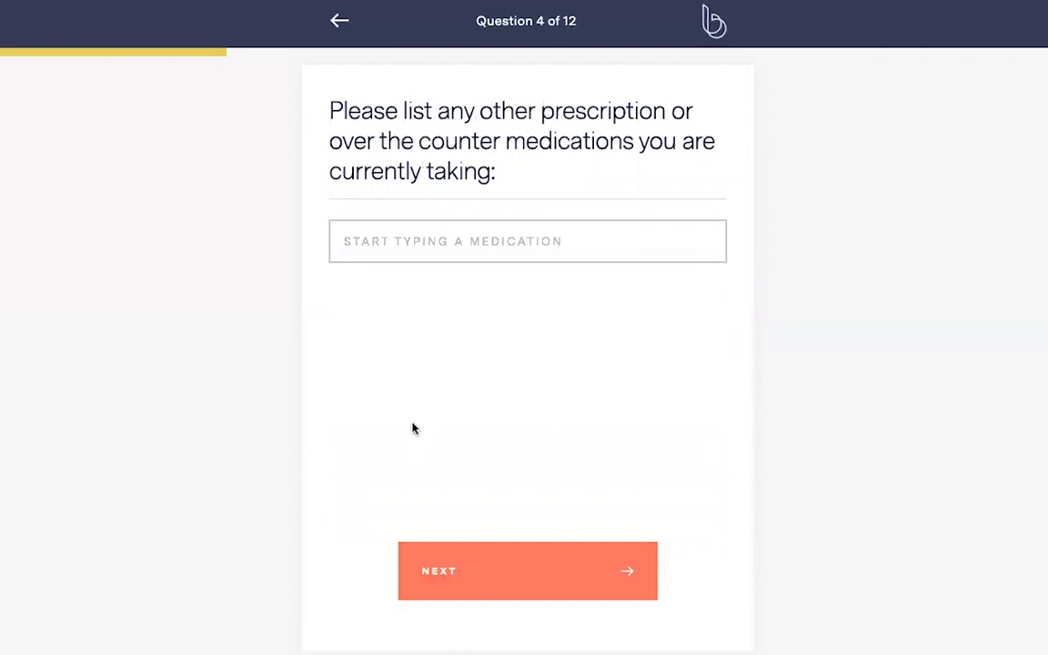
Complete the medication, allergy and supplement questions with no other medications listed, "No known drug allergies", and Omega 3
left_click(433, 587)
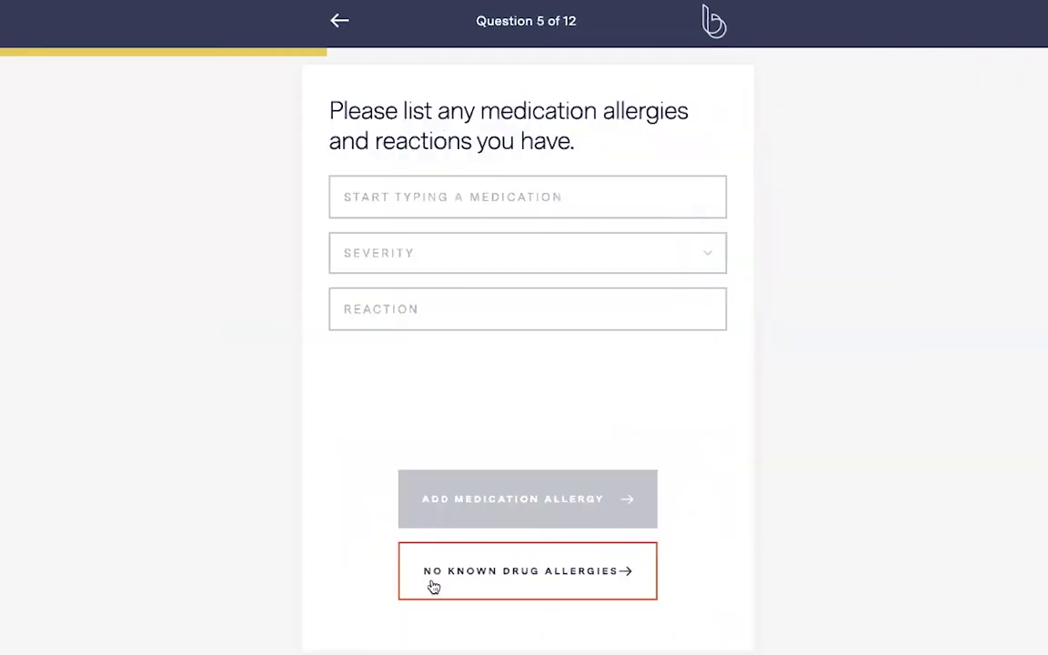
left_click(432, 582)
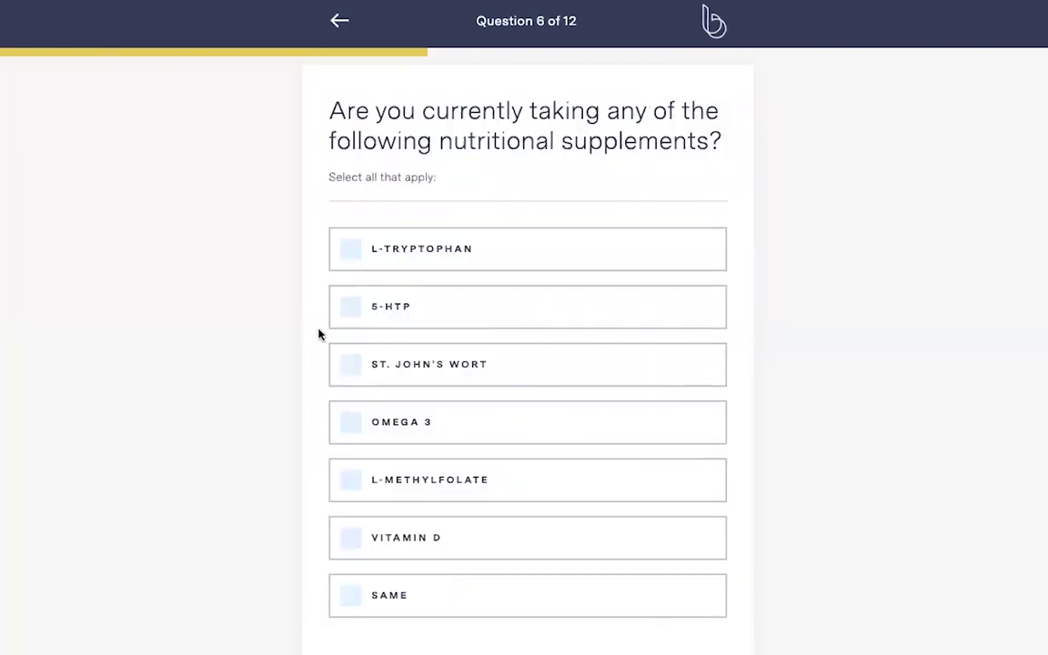
scroll(318, 335, "down", 1)
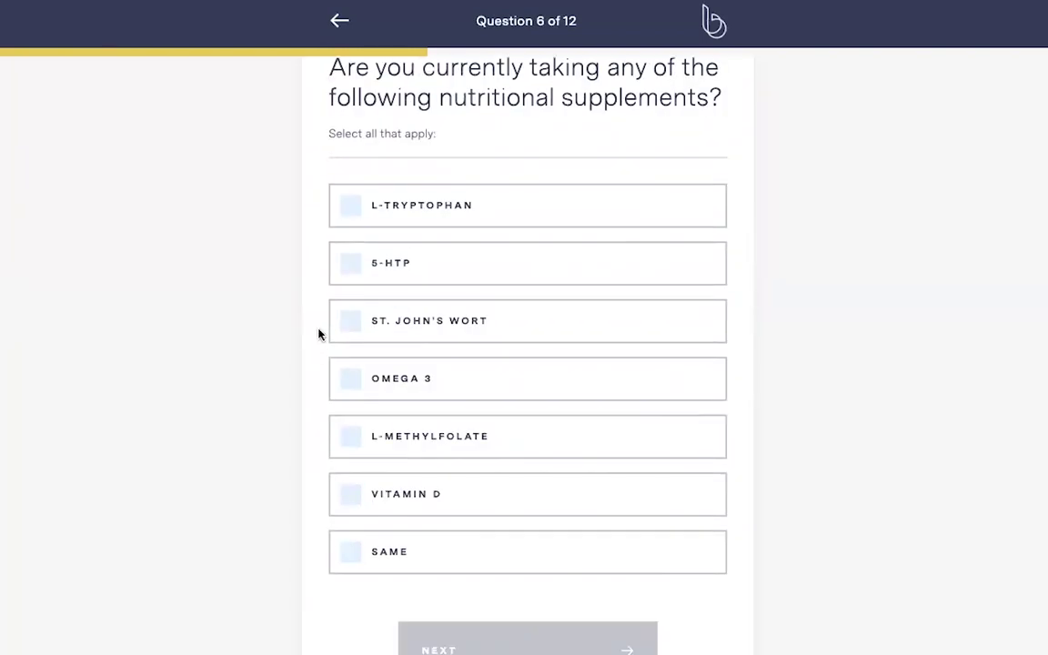
scroll(334, 460, "down", 2)
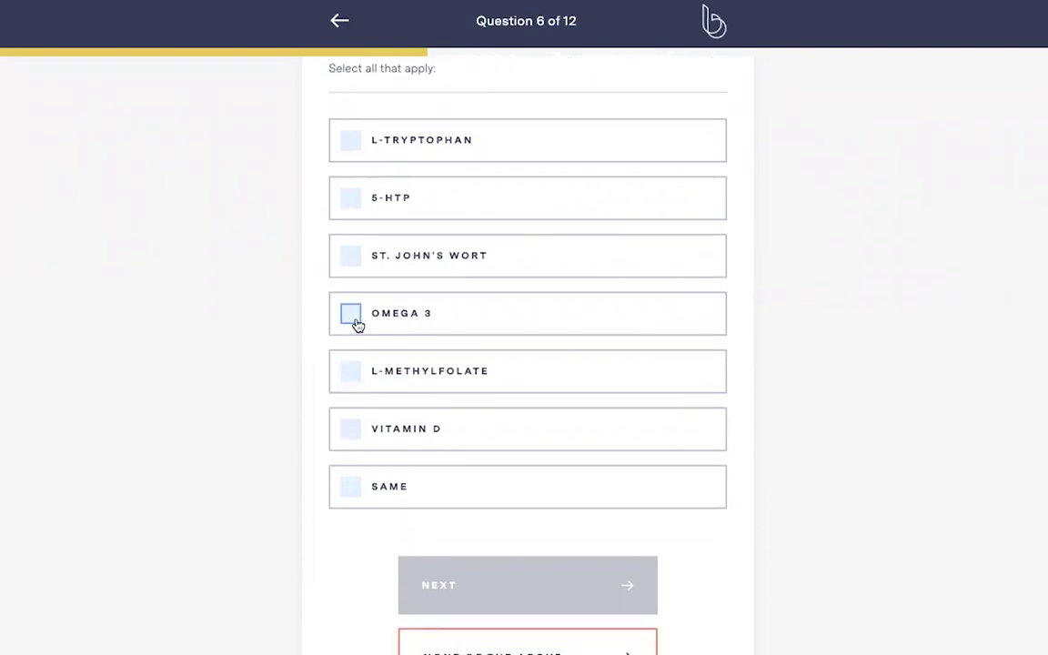
left_click(355, 318)
left_click(440, 580)
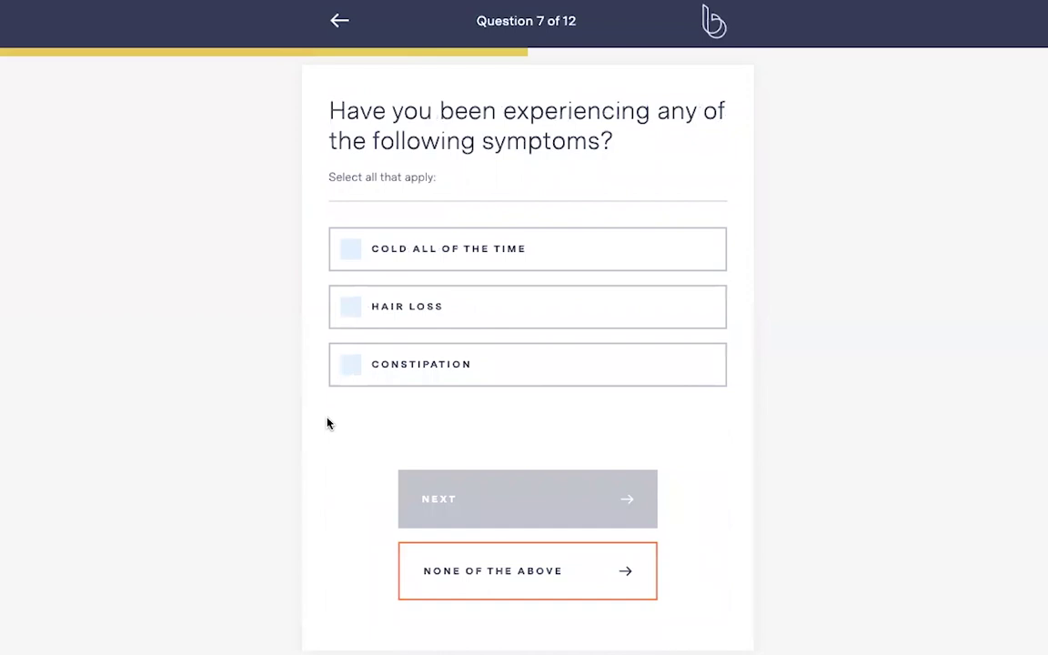
Answer "None of the above" for the listed symptoms, No for Borderline Personality Disorder, and Yes for smoking
left_click(433, 585)
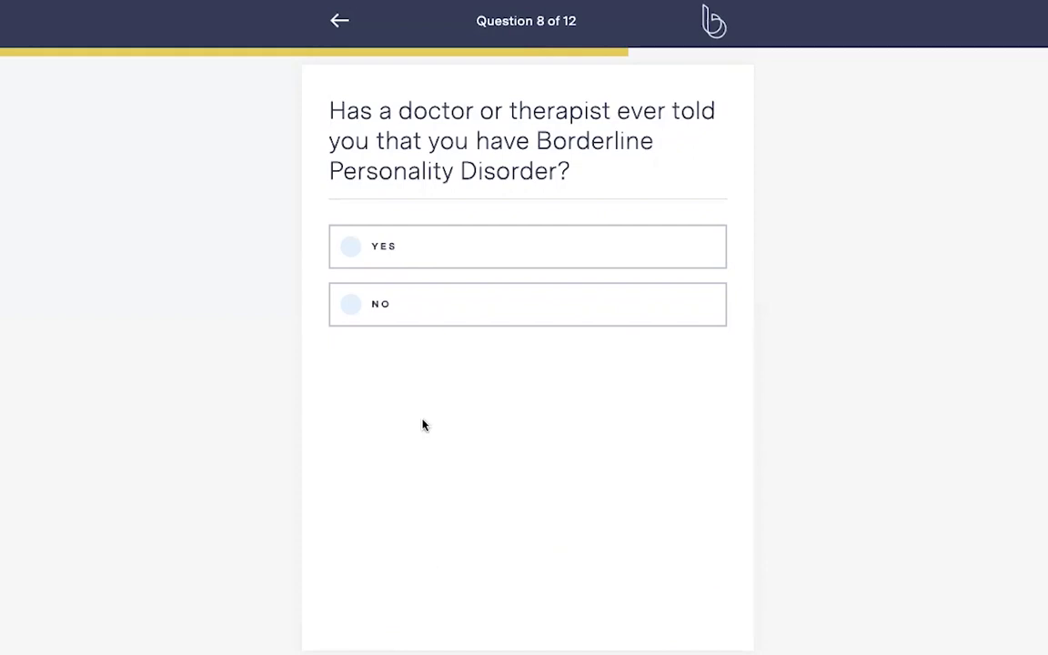
left_click(398, 296)
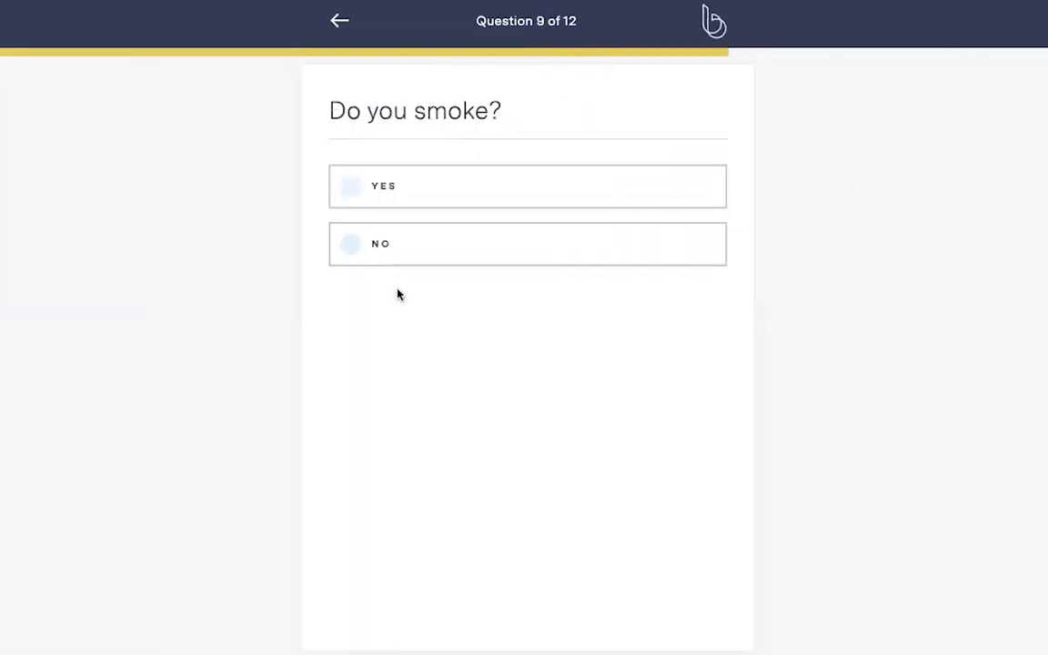
left_click(349, 185)
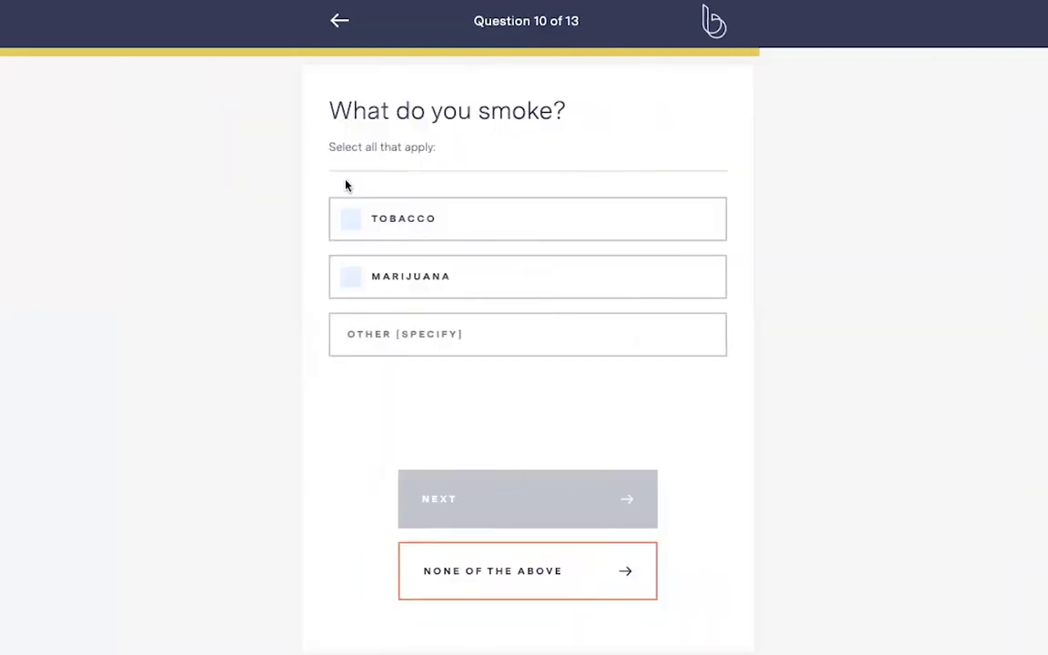
Answer Marijuana for what is smoked, No for vaping, and No for currently trying to hurt oneself
left_click(355, 282)
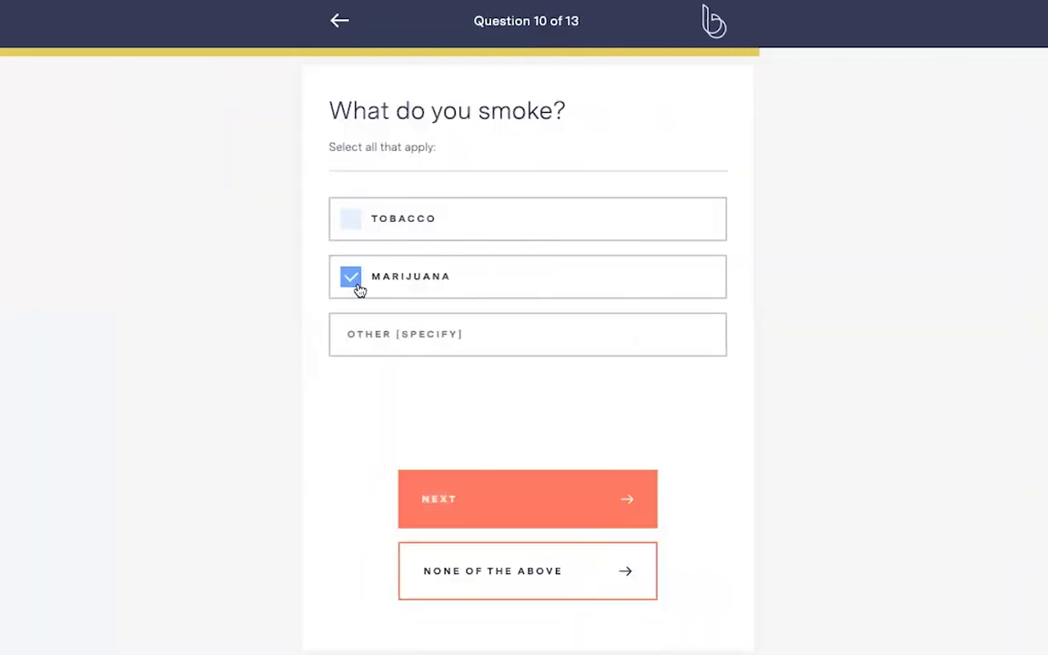
left_click(457, 506)
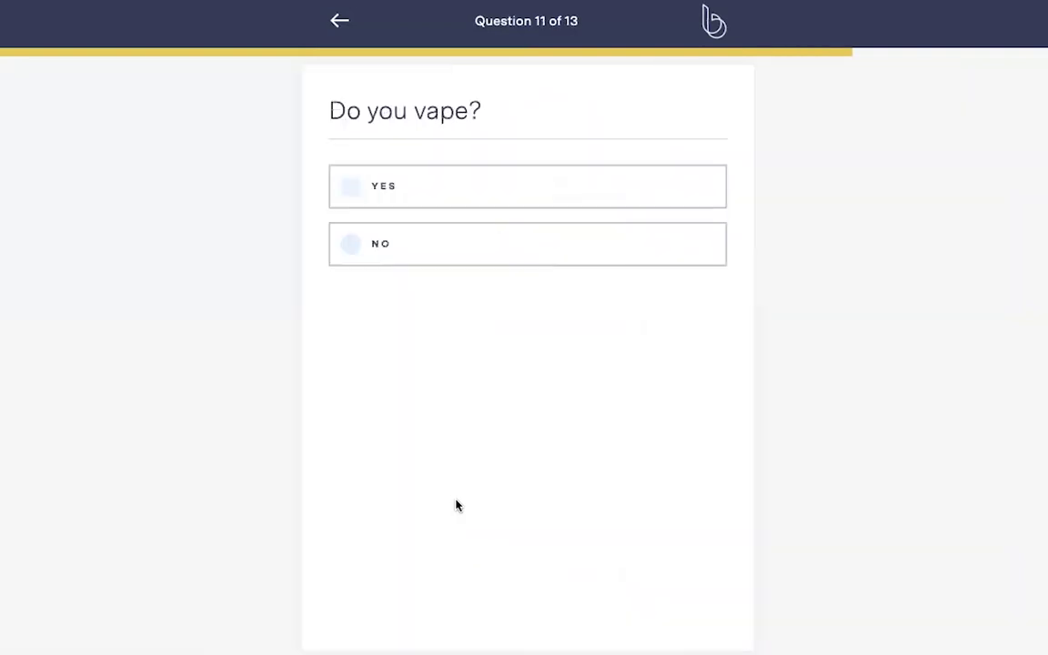
left_click(351, 244)
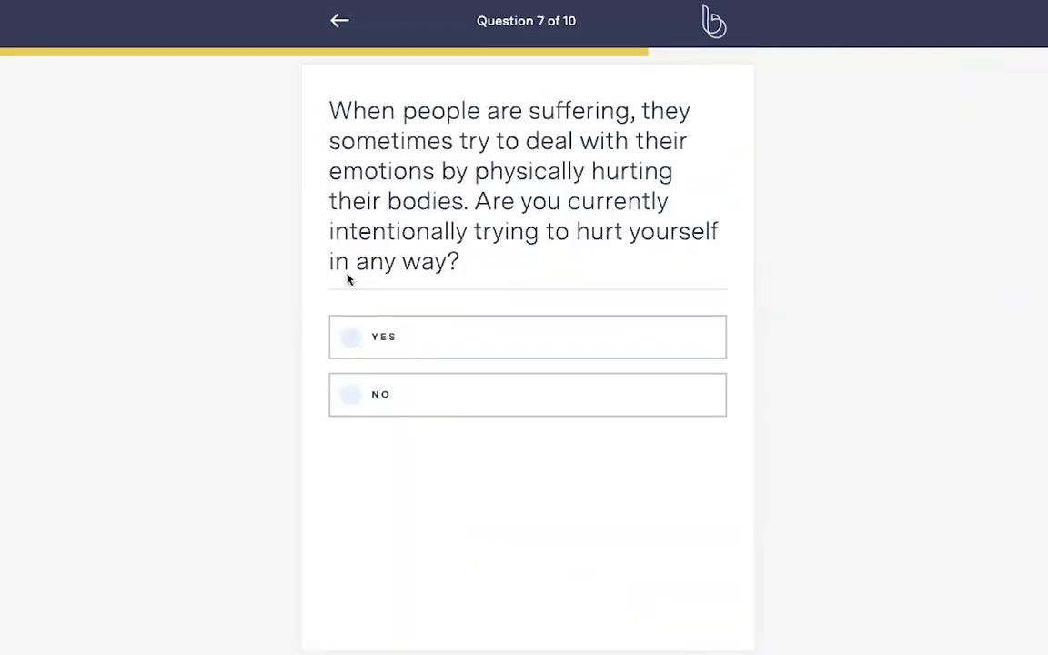
left_click(350, 398)
left_click(350, 397)
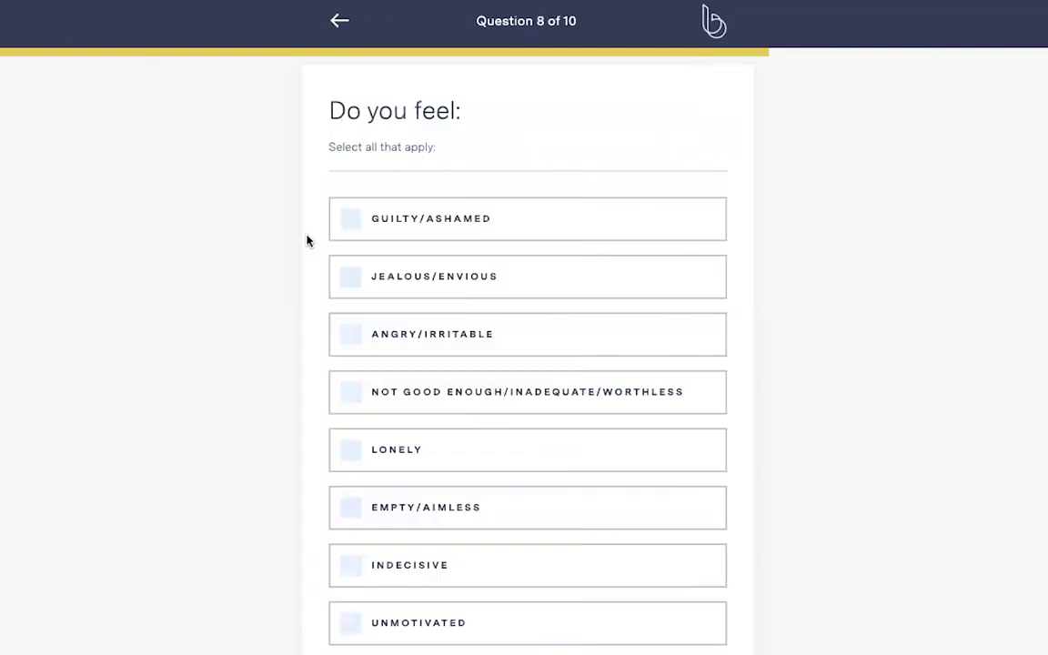
Select Empty/Aimless and Unmotivated for the current feelings question and submit the answer
scroll(306, 240, "down", 2)
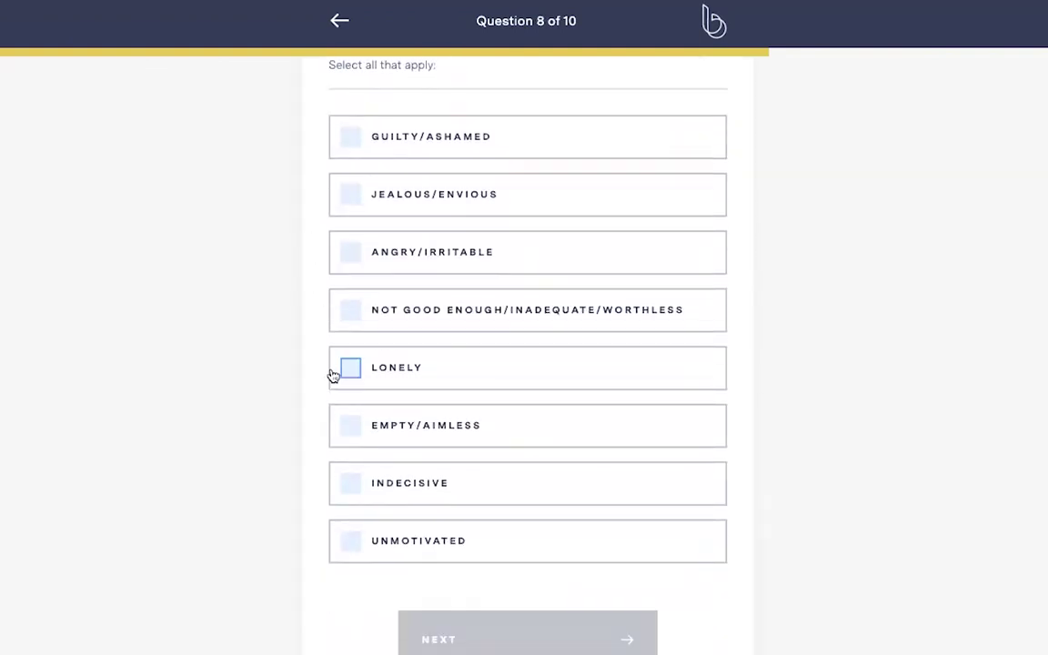
left_click(343, 424)
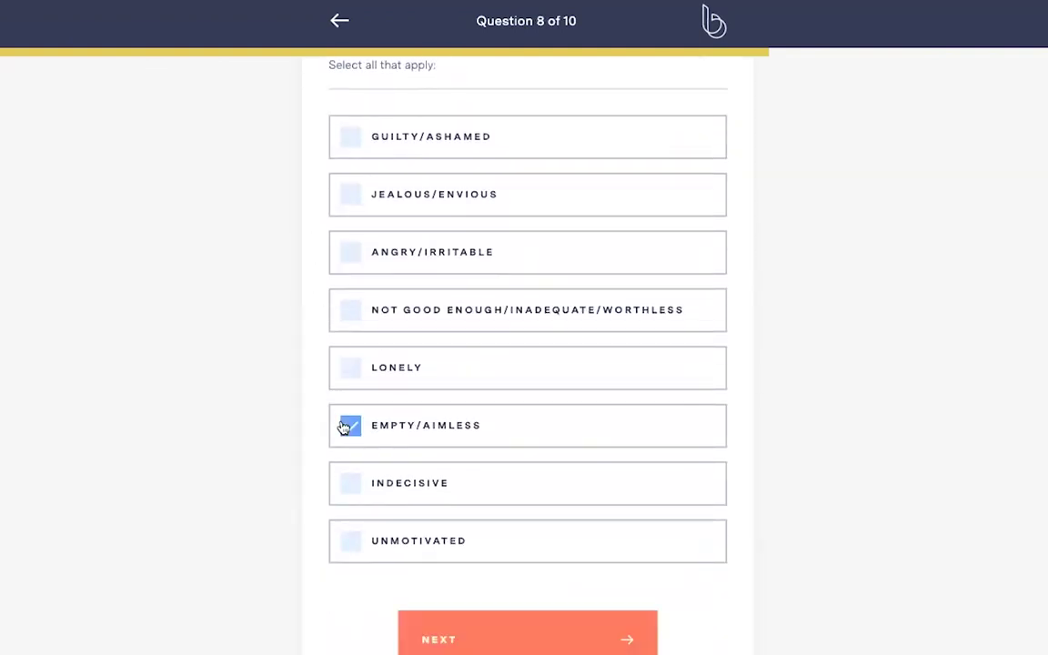
left_click(352, 548)
scroll(310, 325, "up", 1)
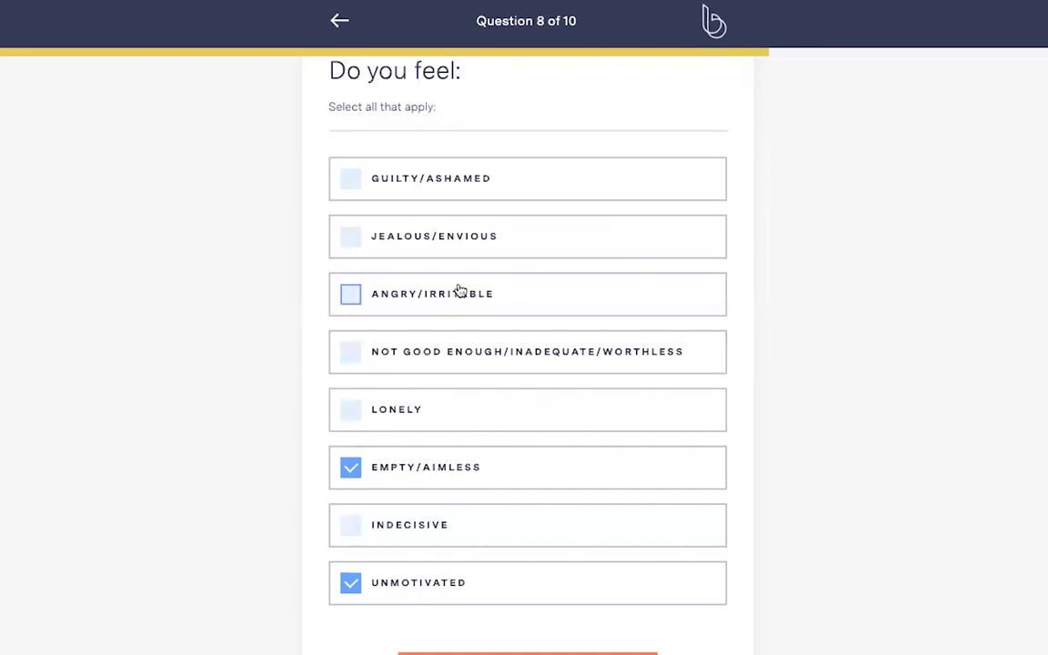
scroll(794, 204, "down", 2)
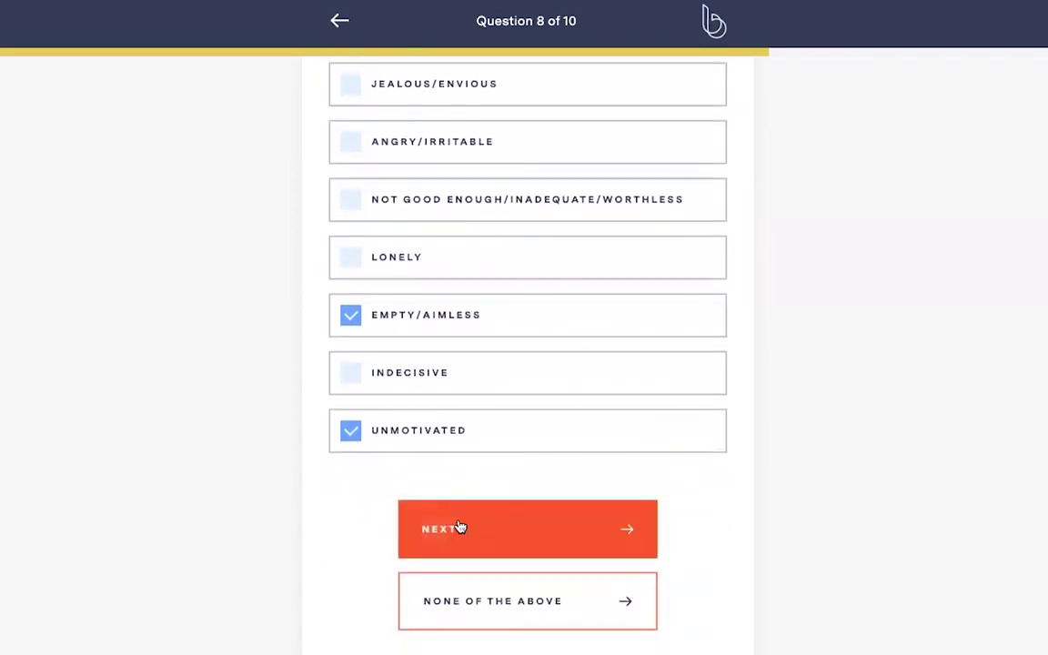
left_click(461, 527)
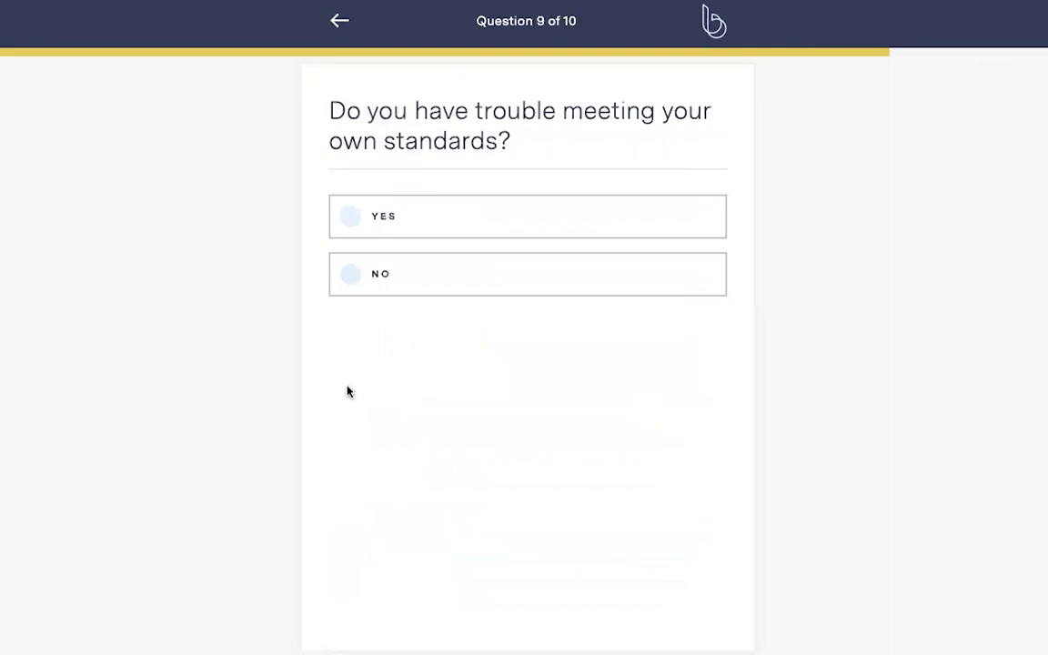
Answer No for trouble meeting own standards and Somewhat Satisfied for body image, and start the Demographics & life situations section
left_click(351, 285)
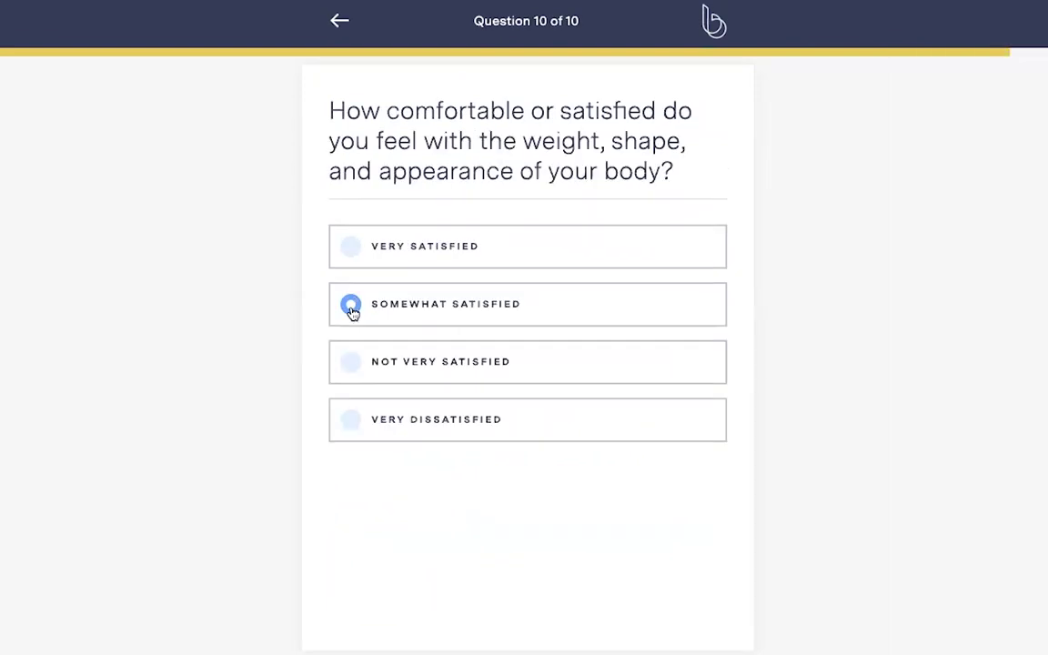
left_click(351, 308)
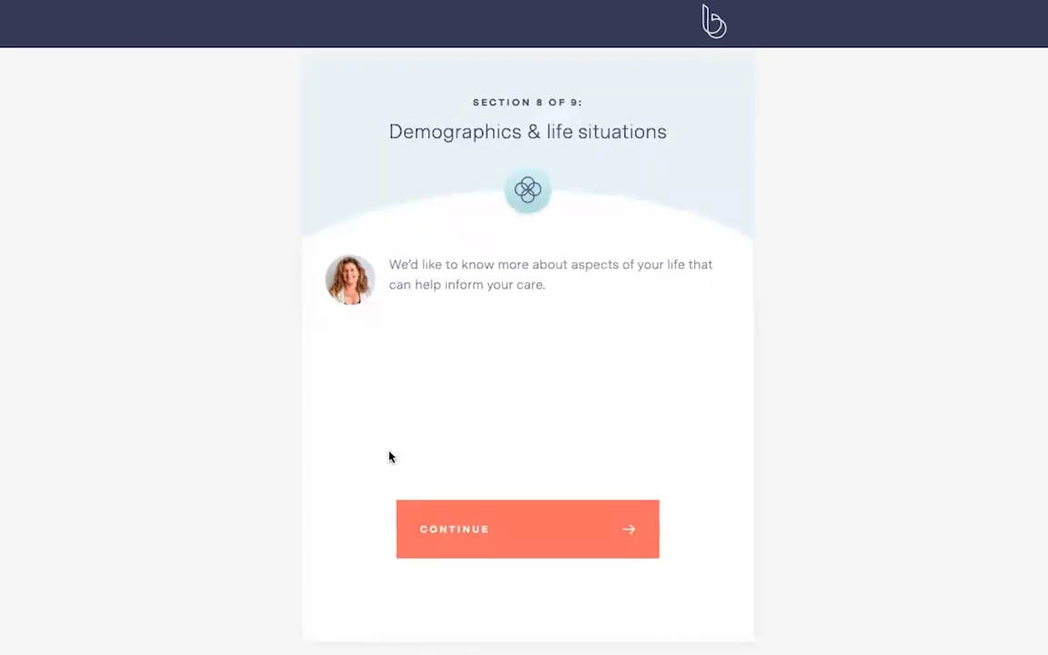
left_click(403, 540)
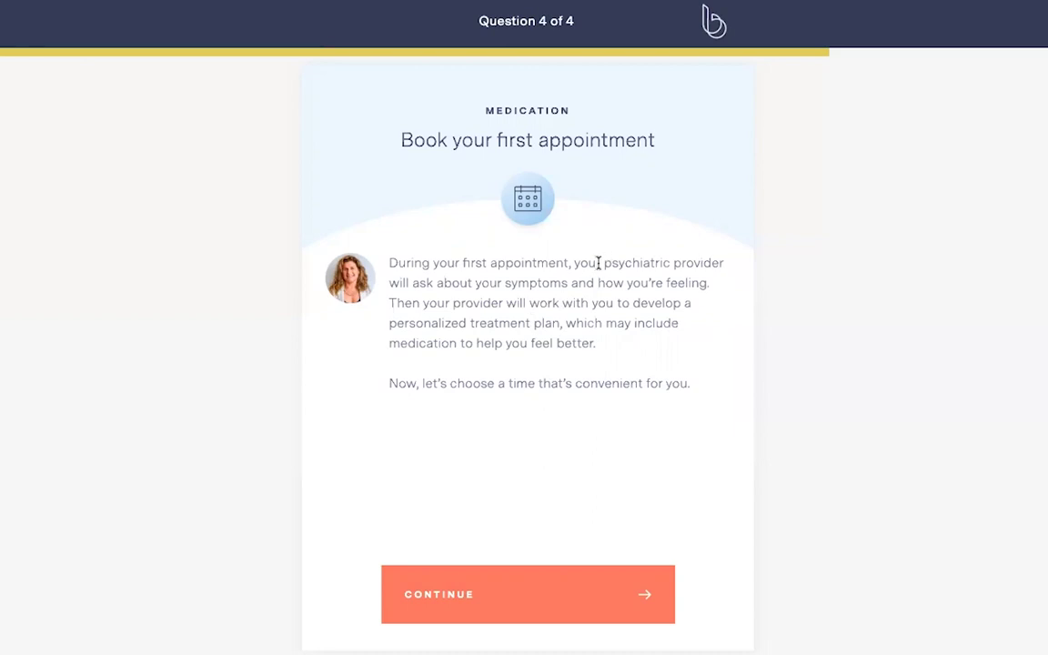
Start booking the first medication appointment and choose the first listed provider's 10:45 AM slot on Monday, March 20
left_click(419, 618)
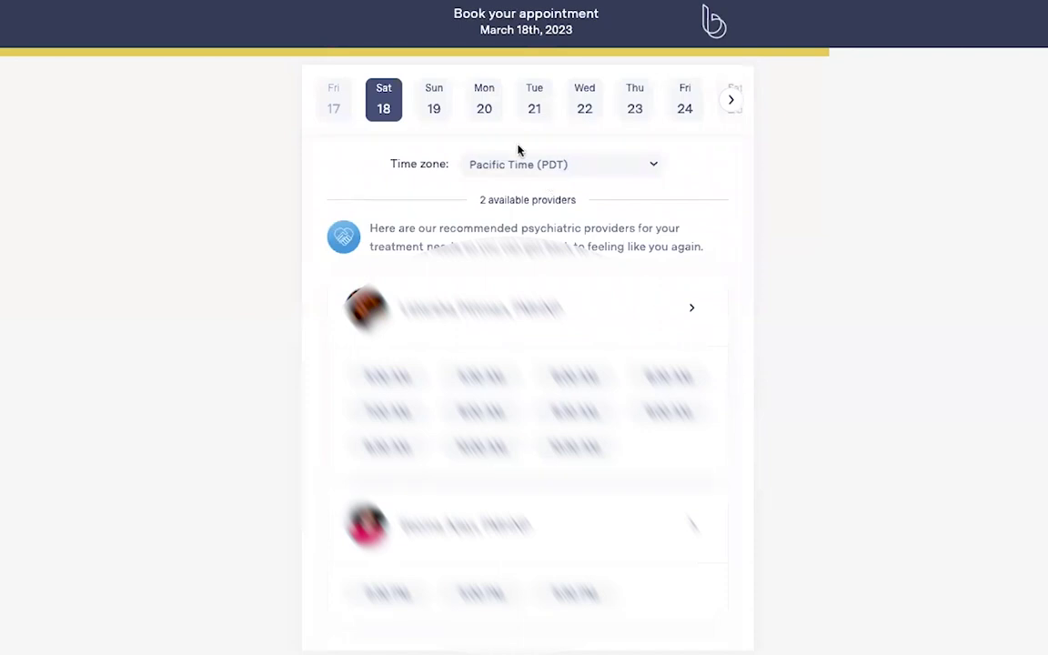
left_click(484, 107)
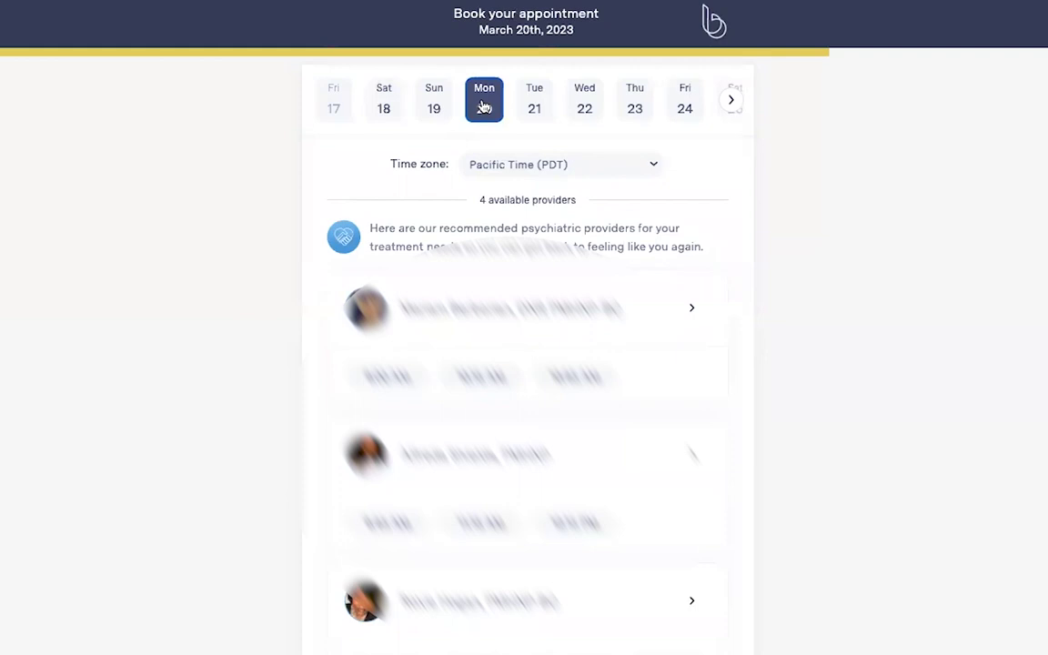
scroll(723, 325, "down", 1)
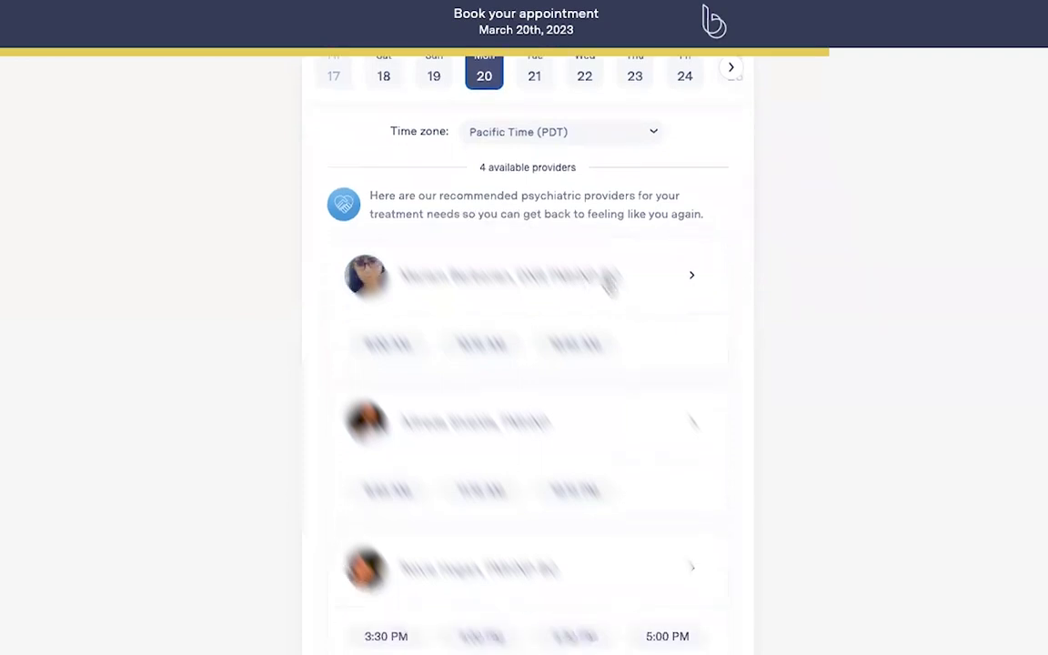
scroll(621, 306, "up", 1)
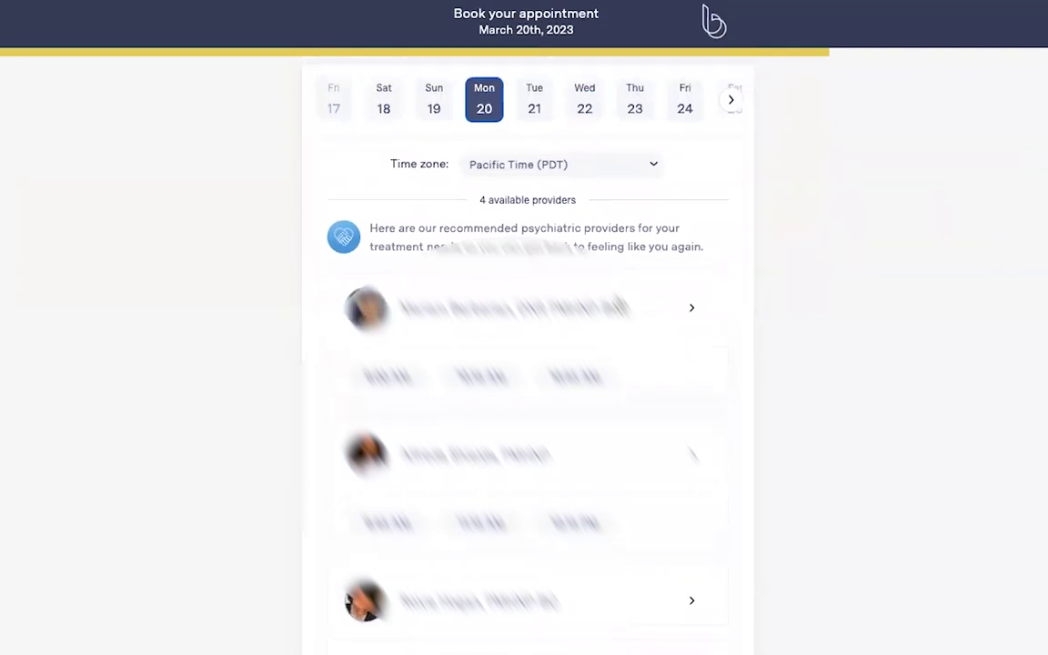
left_click(392, 110)
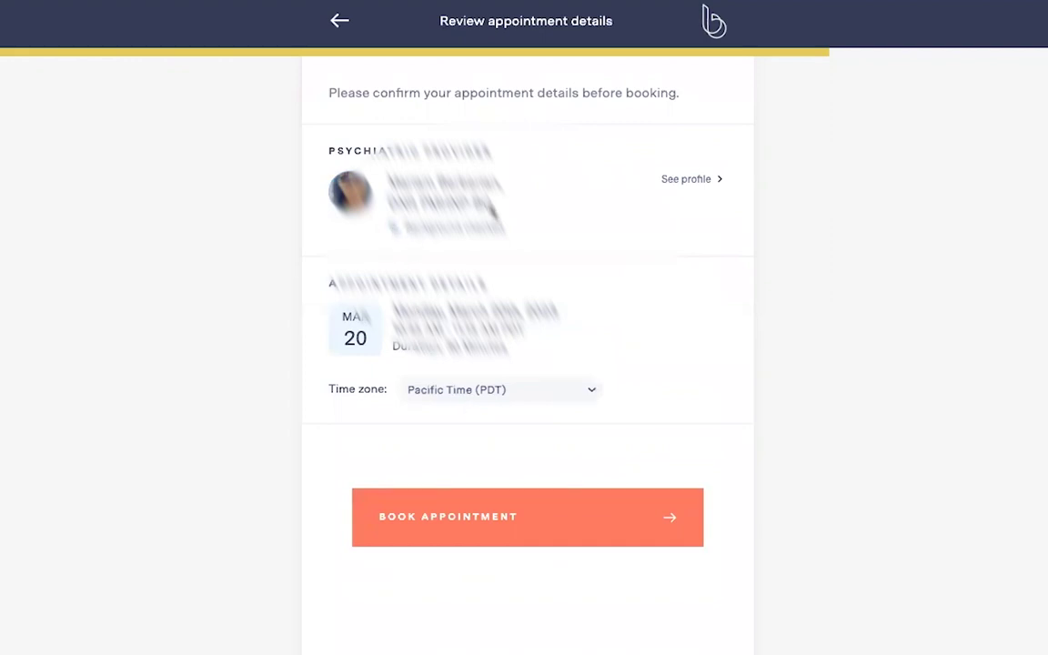
Examine the chosen psychiatric provider's profile and return to the appointment details
left_click(681, 181)
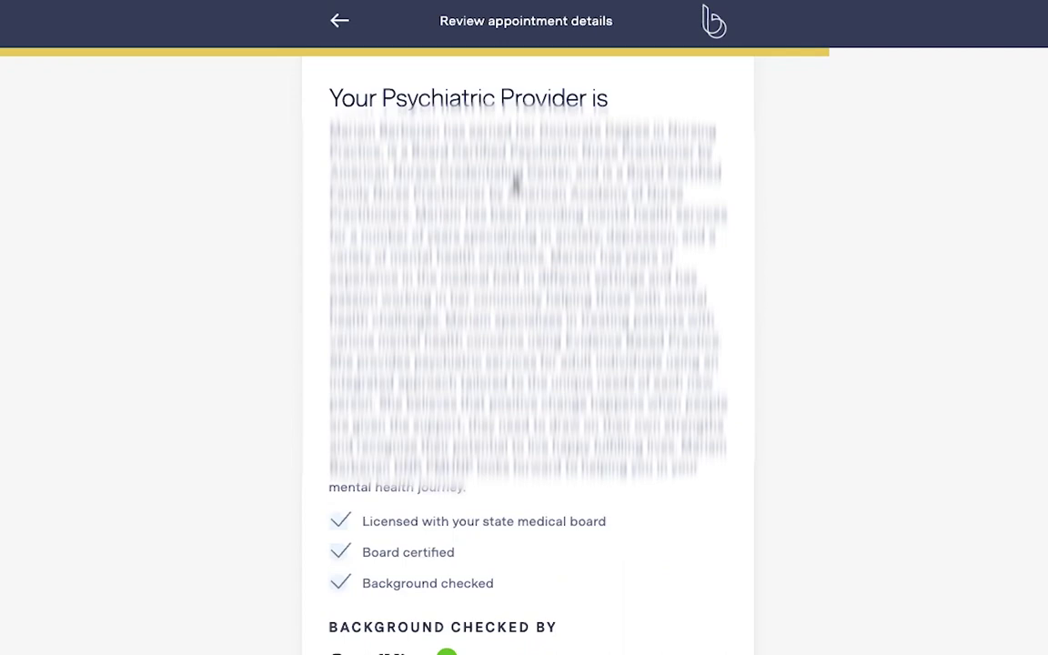
scroll(514, 182, "down", 1)
scroll(514, 177, "up", 1)
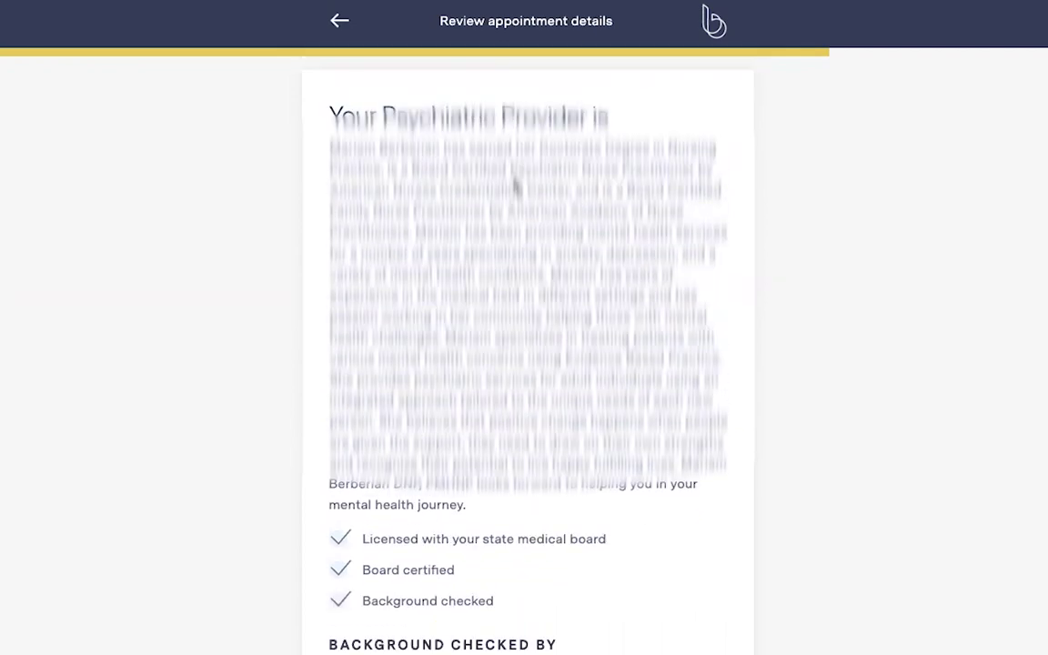
left_click(334, 20)
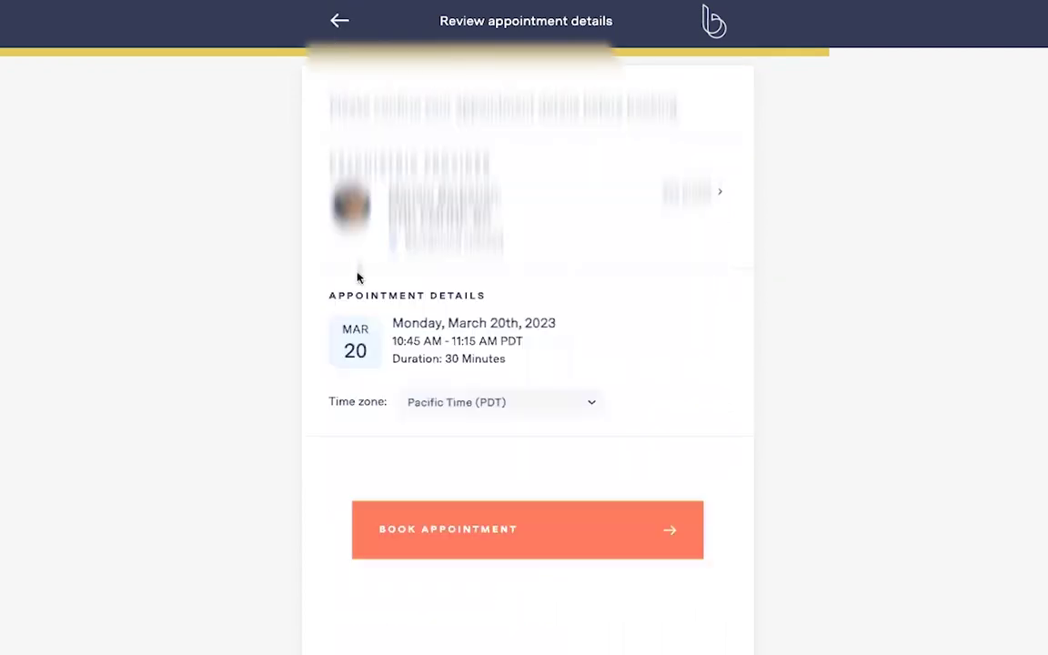
Book the psychiatric appointment and read through its preparation instructions
left_click(395, 534)
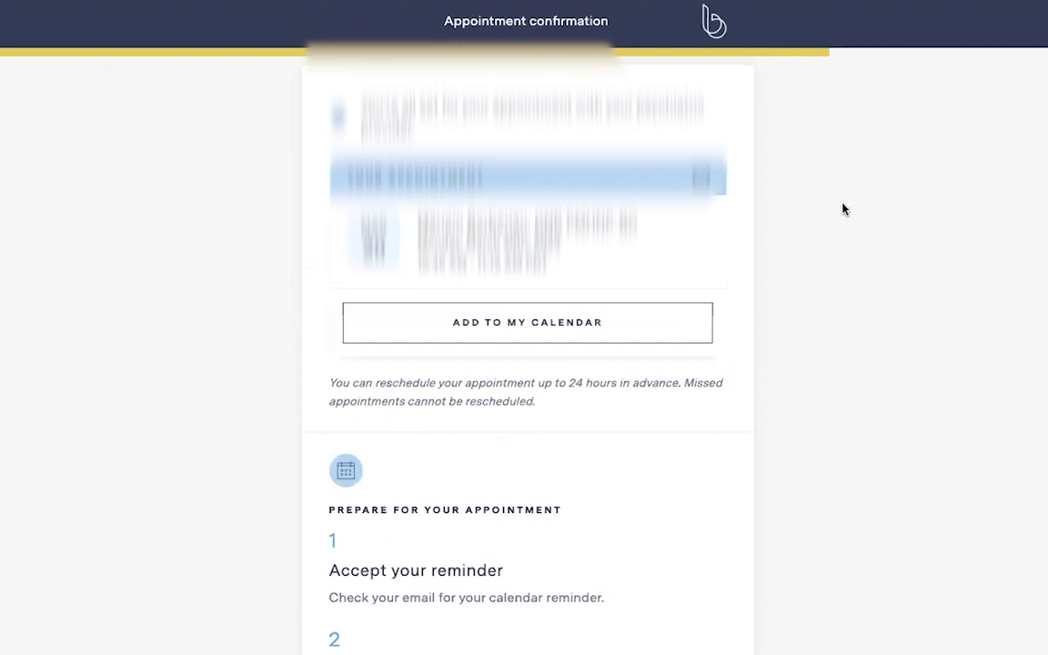
scroll(842, 210, "down", 3)
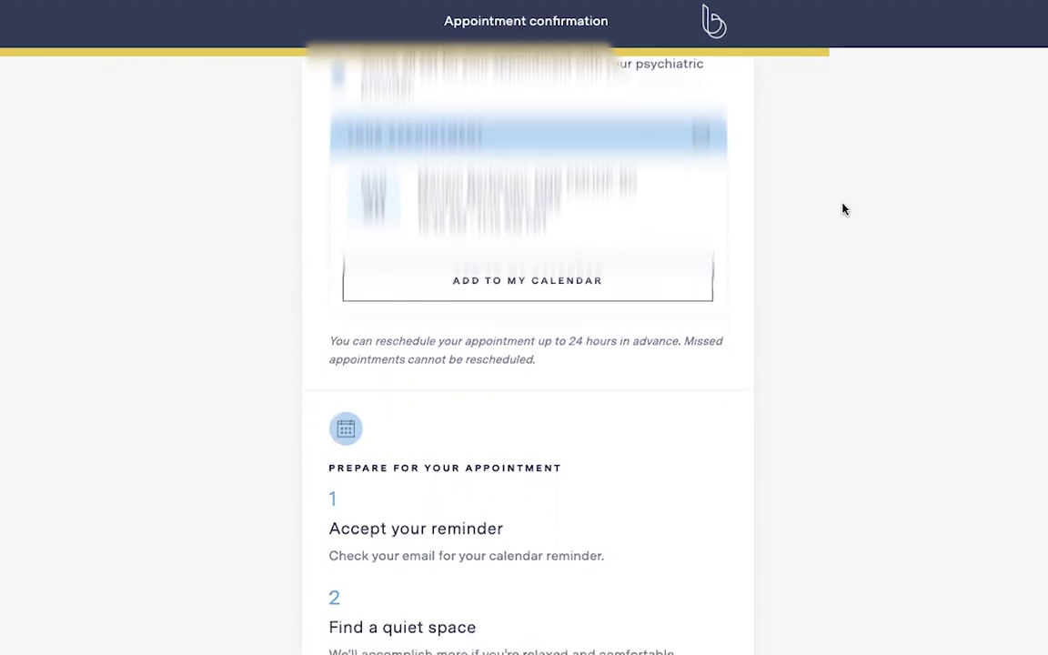
scroll(842, 209, "down", 3)
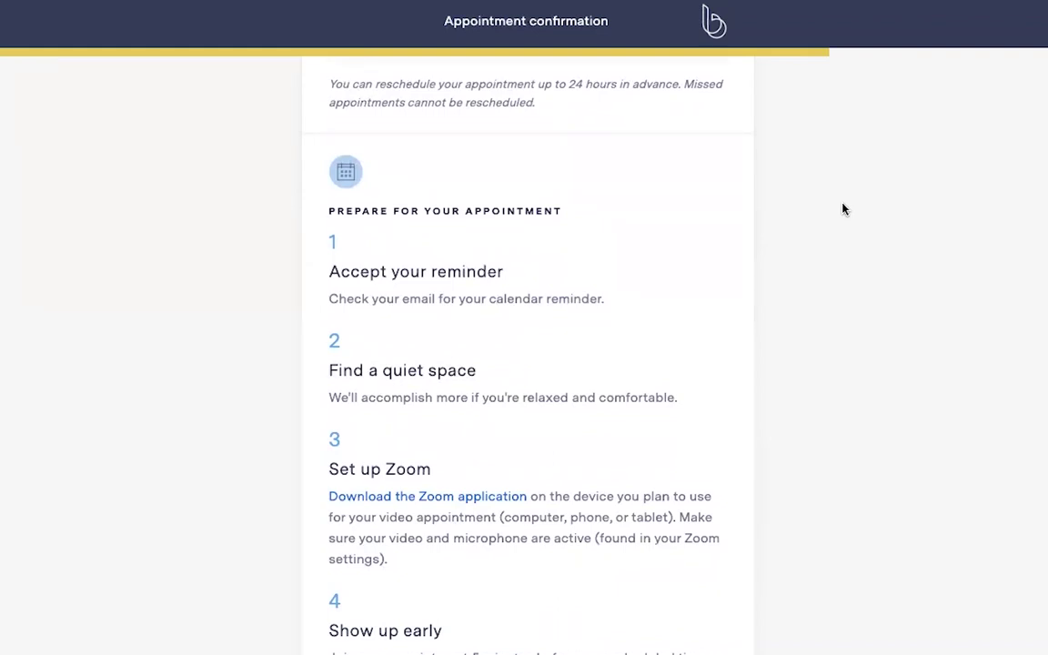
scroll(842, 209, "down", 1)
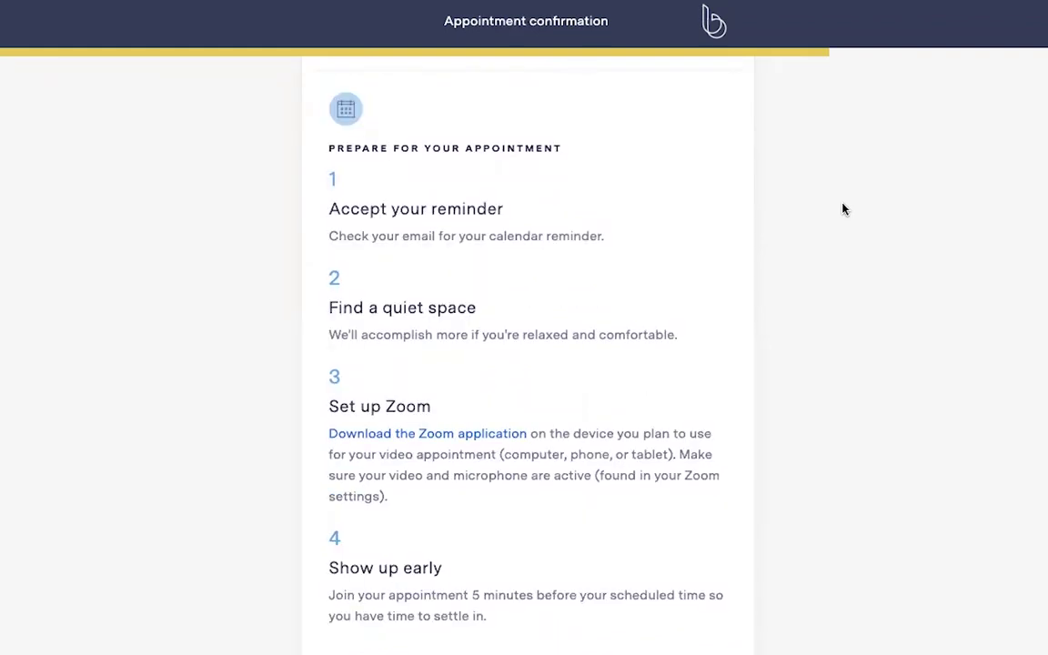
scroll(842, 209, "down", 2)
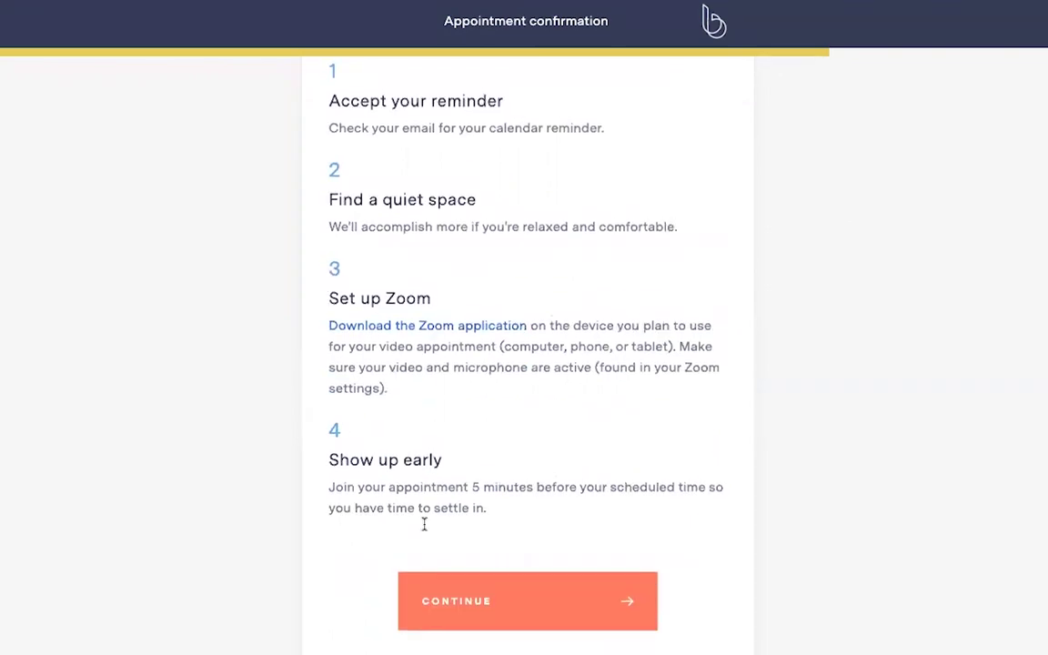
Proceed to booking the first therapy session and continue past its session confirmation
left_click(439, 604)
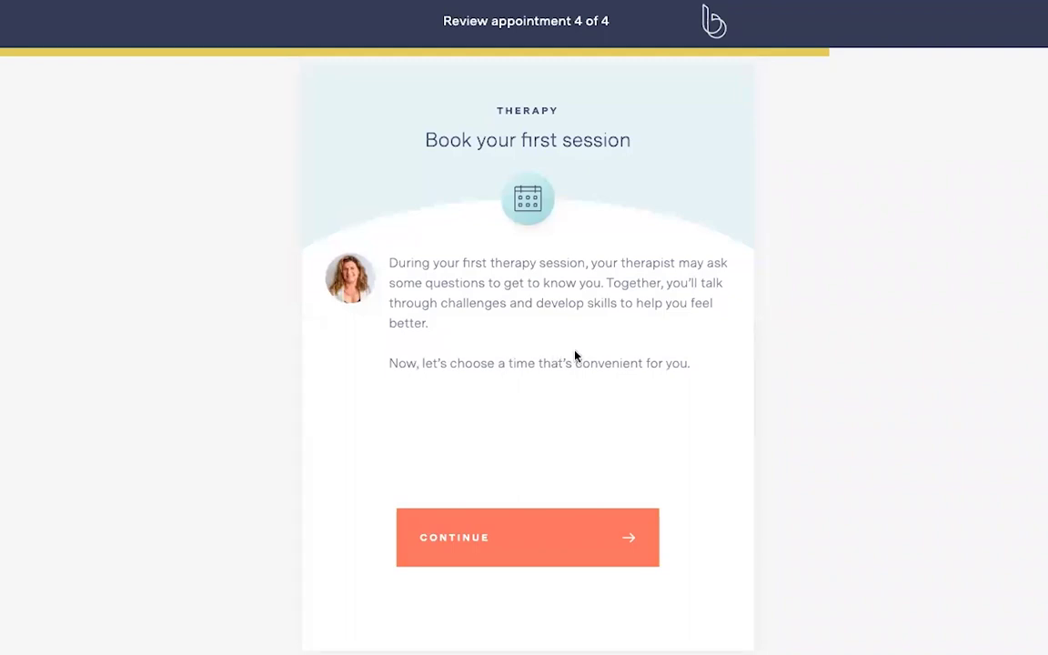
left_click(446, 560)
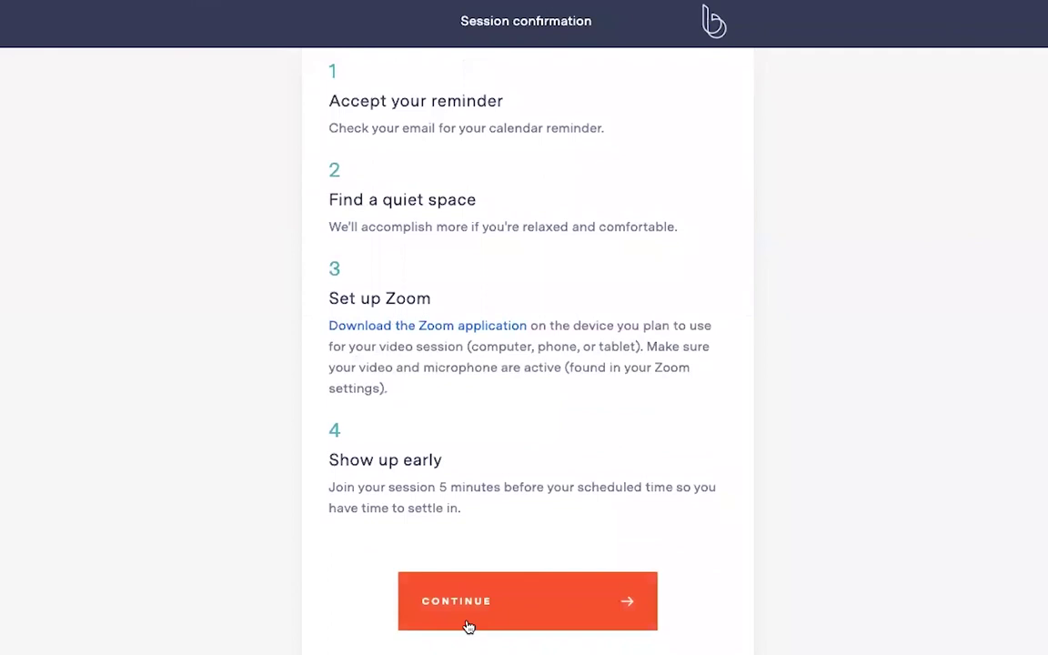
left_click(468, 626)
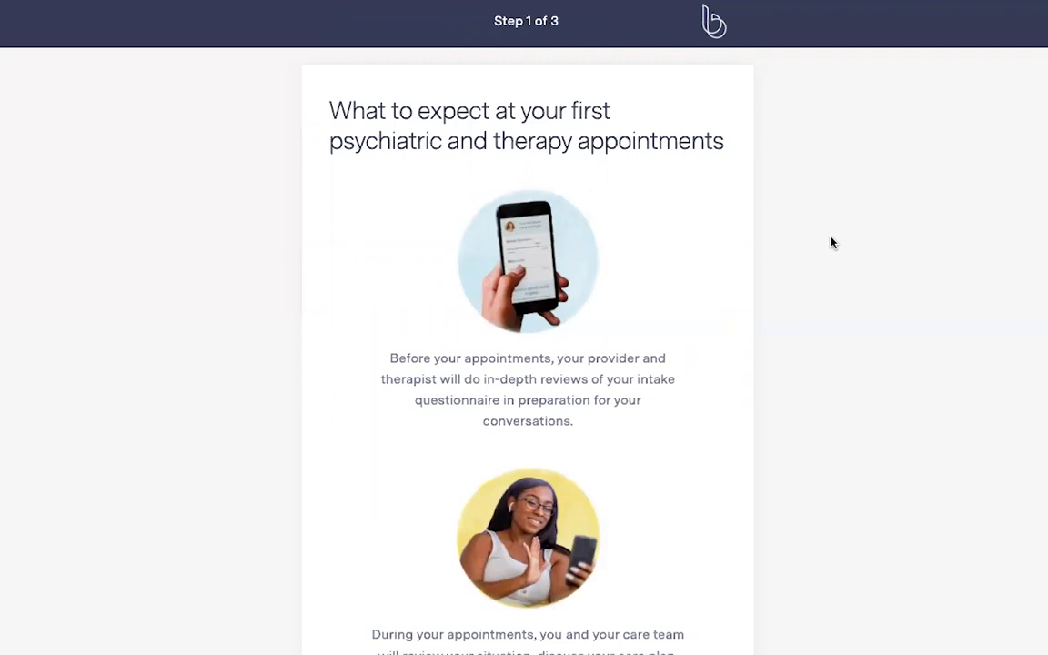
Read through what to expect at the first psychiatric and therapy appointments
scroll(831, 243, "down", 2)
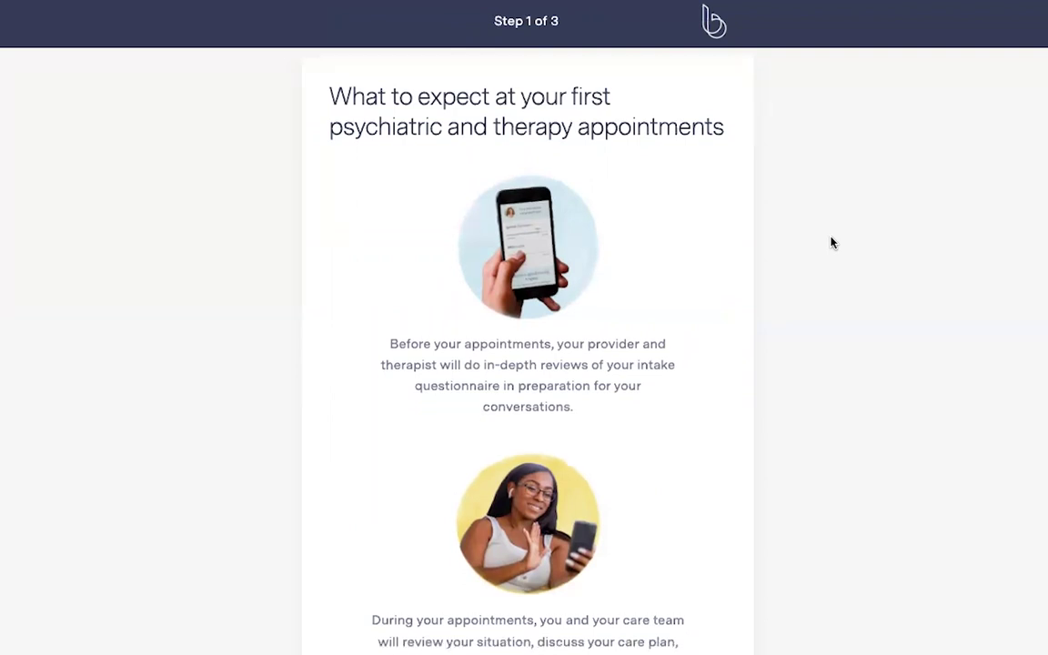
scroll(831, 243, "down", 1)
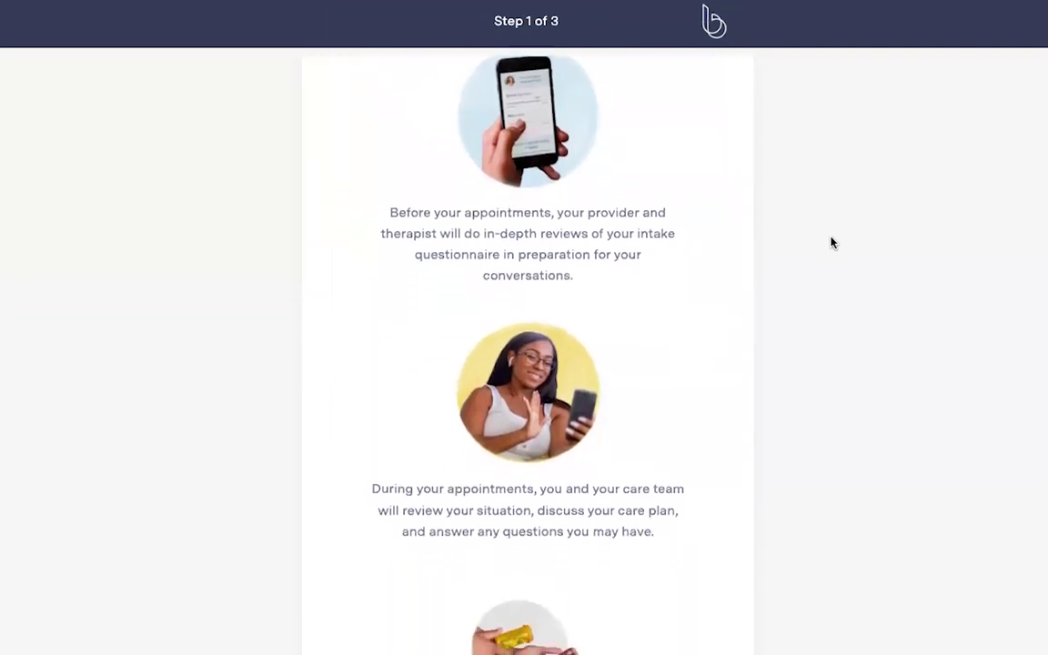
scroll(831, 243, "down", 2)
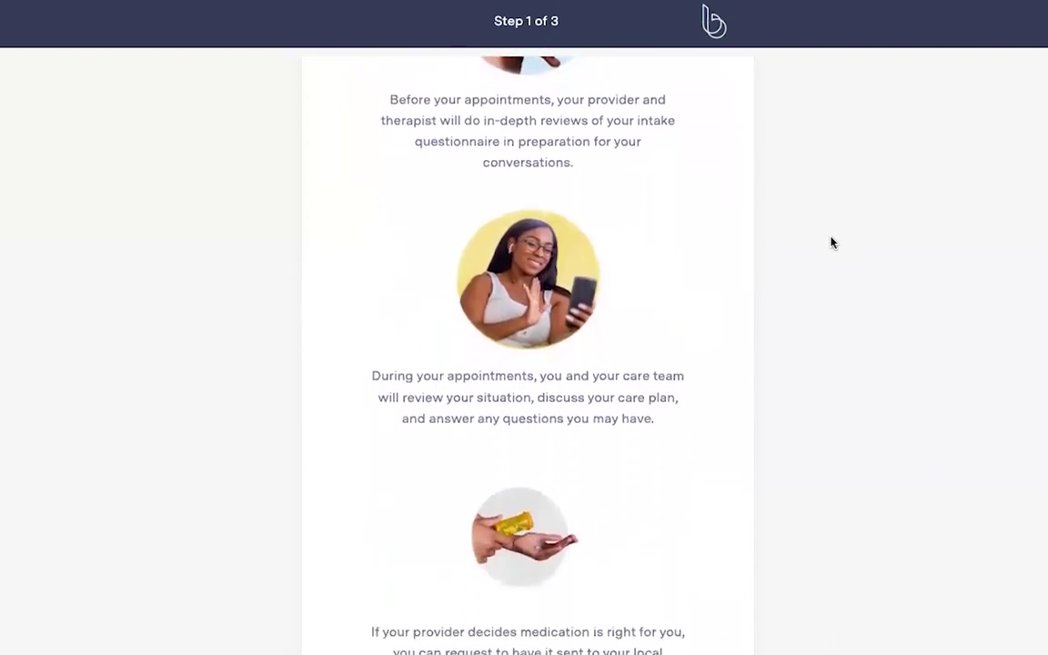
scroll(831, 243, "down", 2)
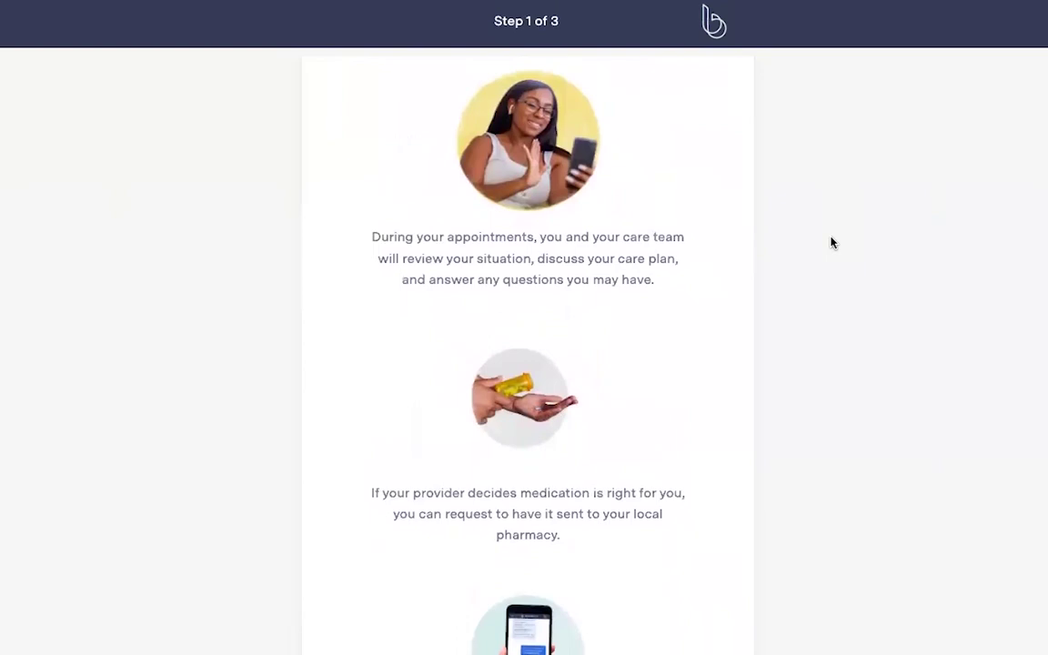
scroll(831, 242, "down", 3)
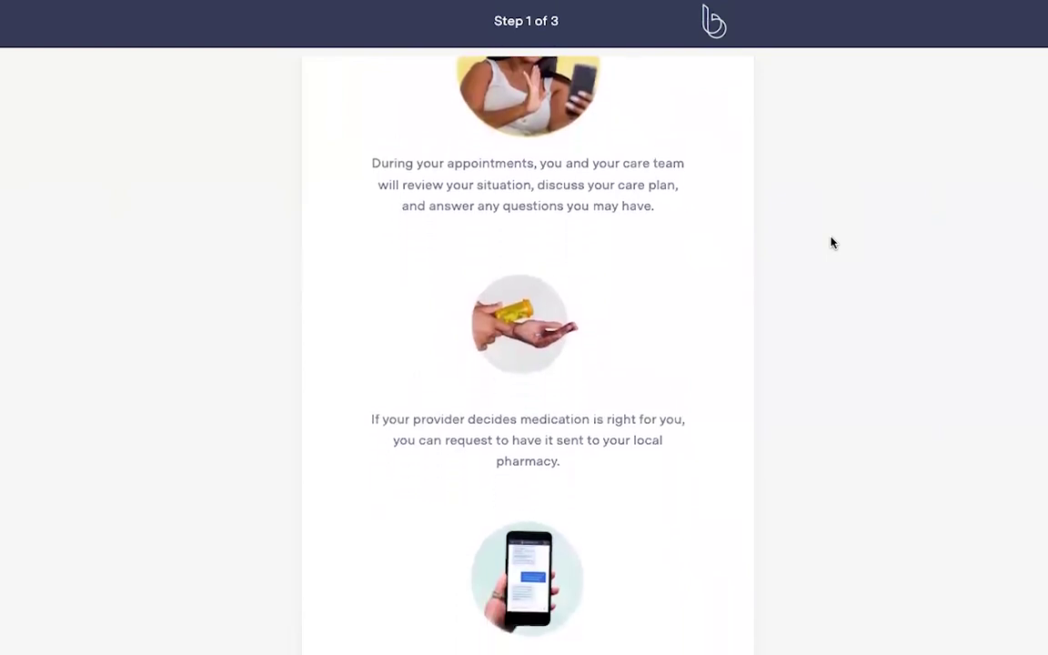
scroll(831, 243, "down", 1)
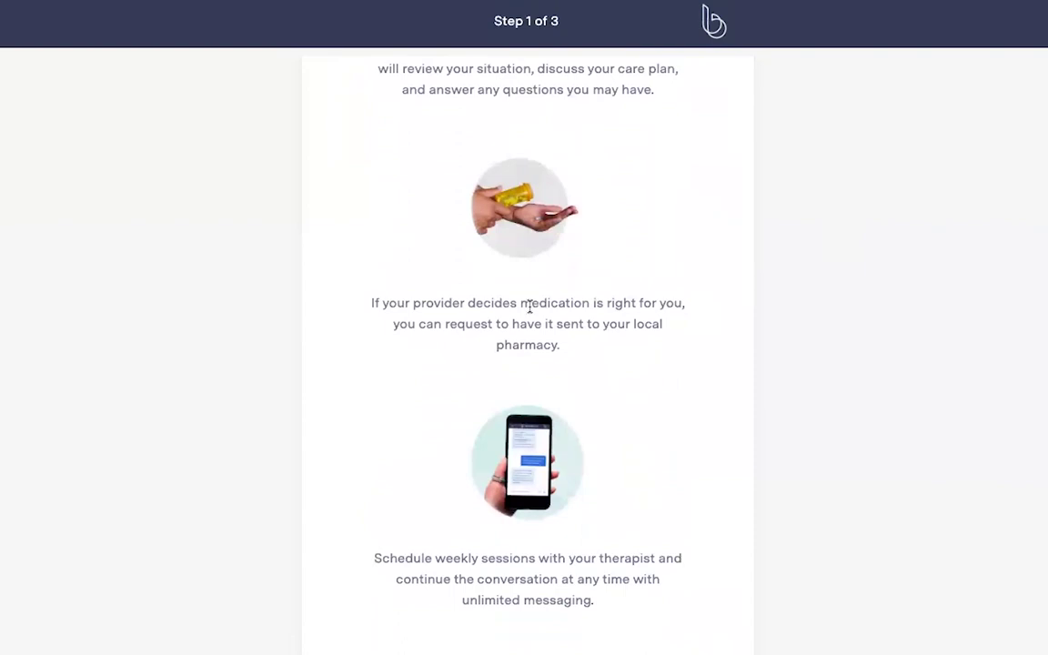
scroll(529, 307, "down", 2)
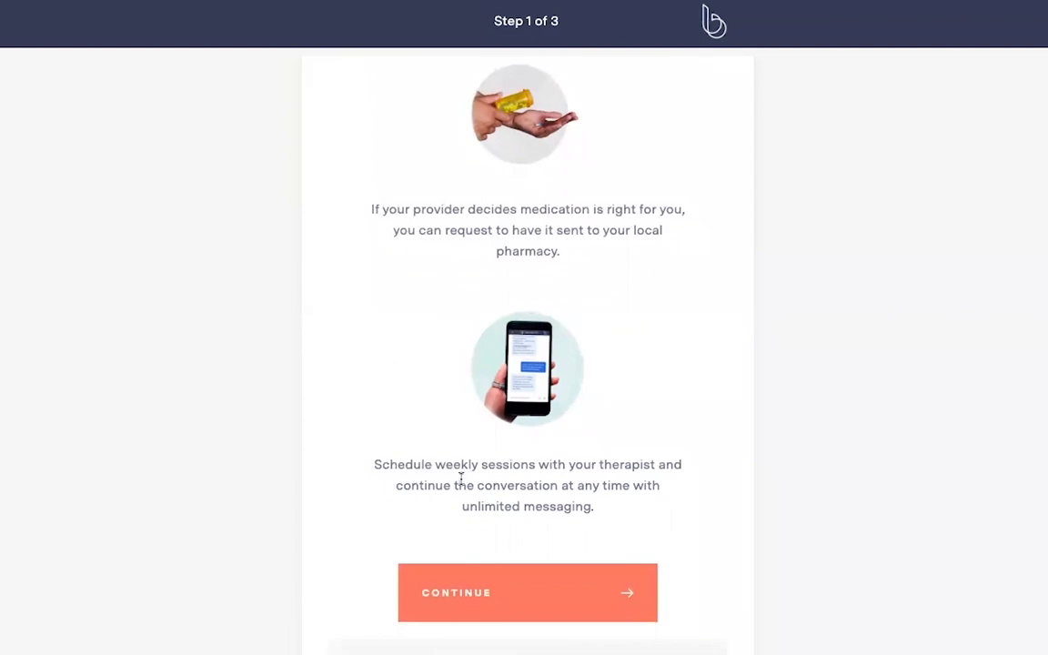
Continue past the treatment overview and care coordinator pages, review the crisis resources and proceed to the dashboard
left_click(475, 623)
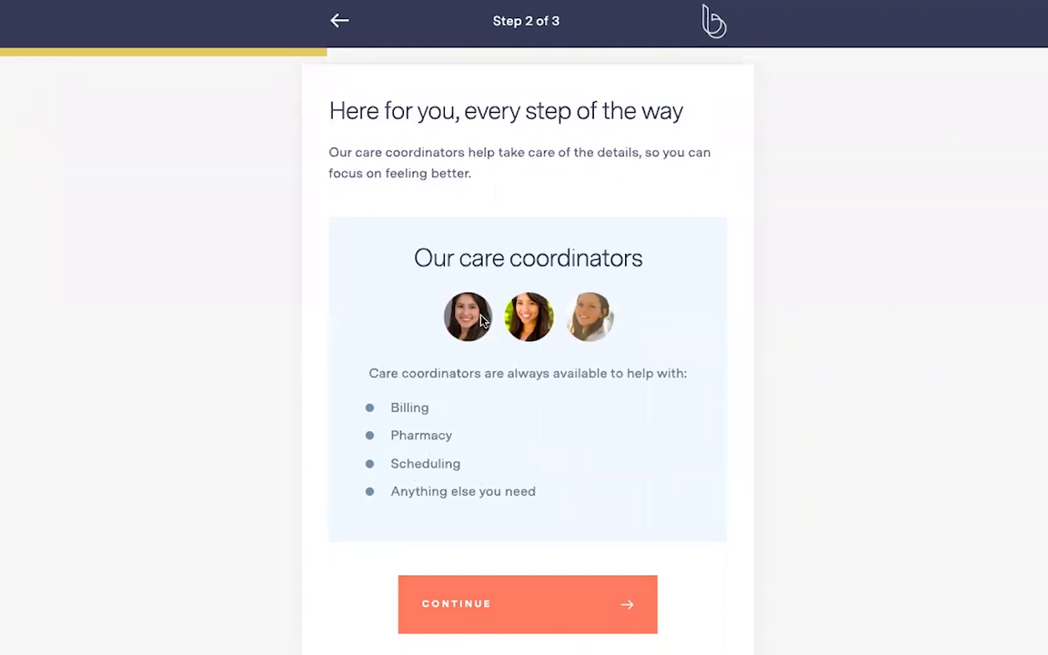
left_click(448, 617)
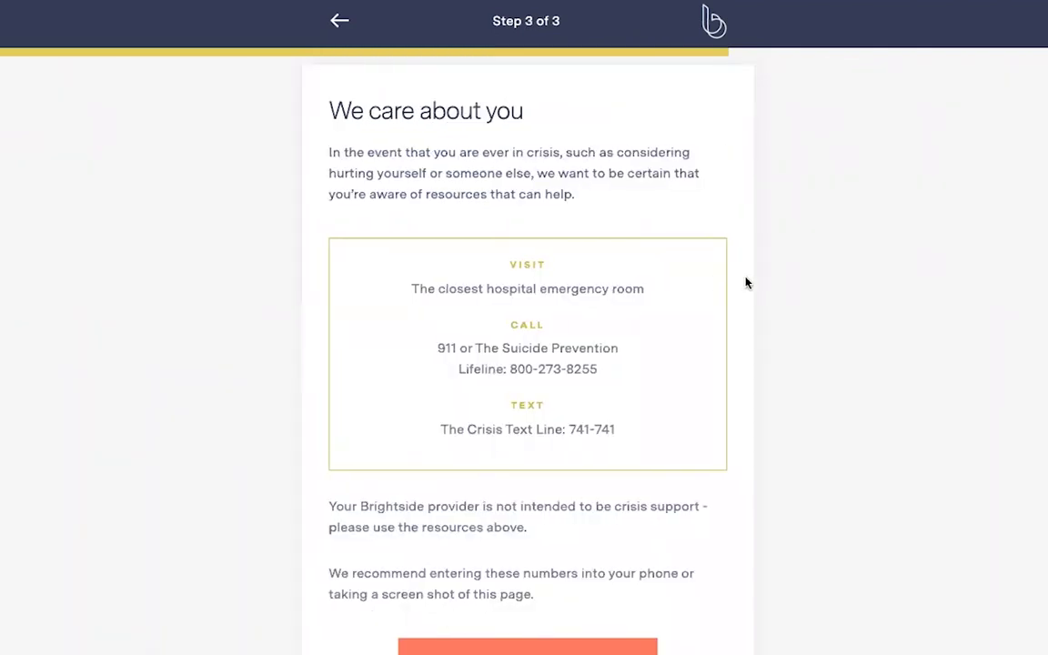
scroll(495, 382, "down", 1)
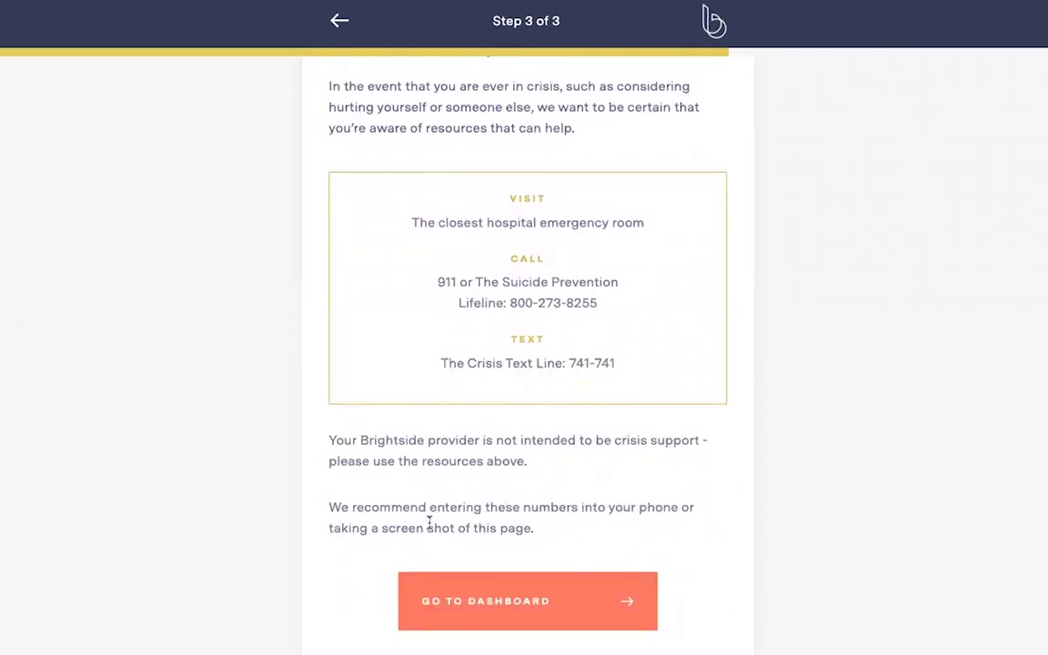
scroll(428, 521, "up", 1)
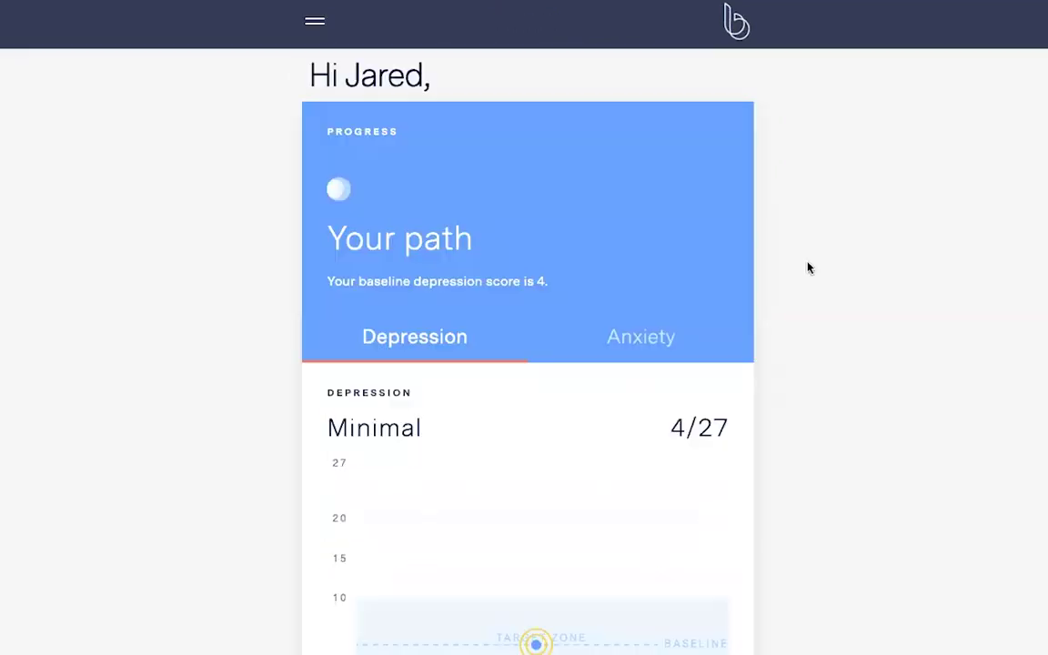
Examine the depression progress chart on the dashboard and check the site's navigation options
scroll(791, 207, "down", 5)
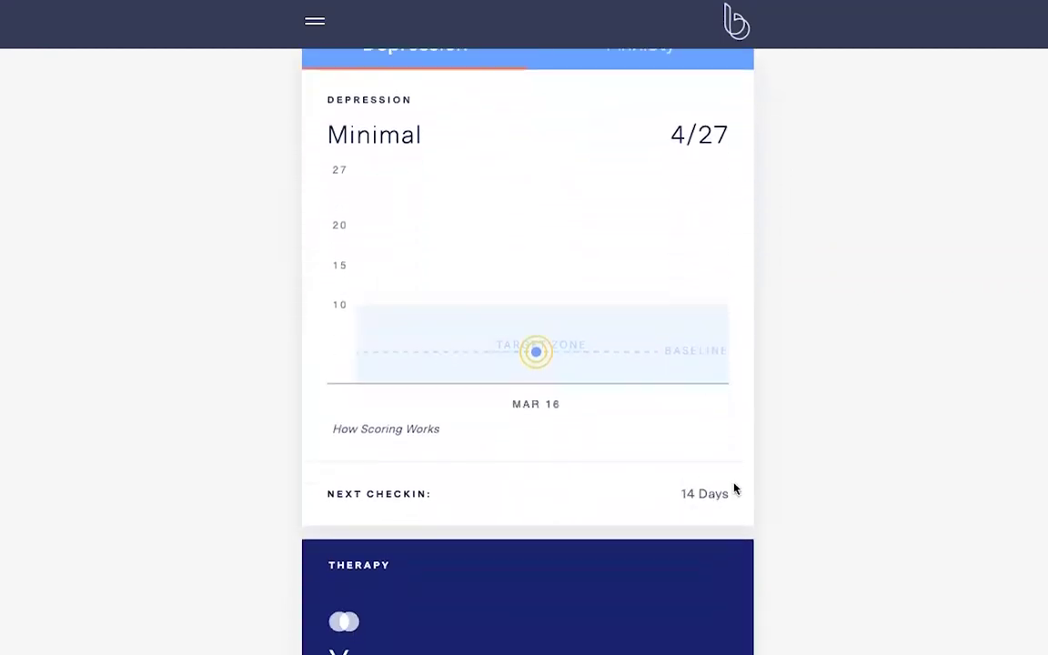
scroll(671, 201, "up", 1)
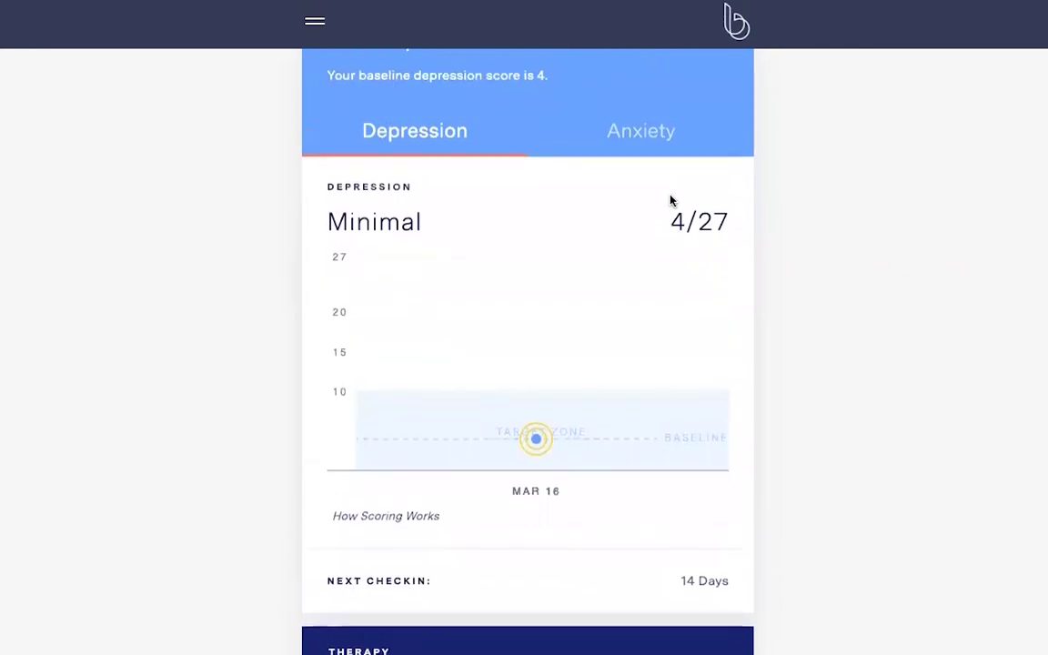
scroll(773, 155, "down", 5)
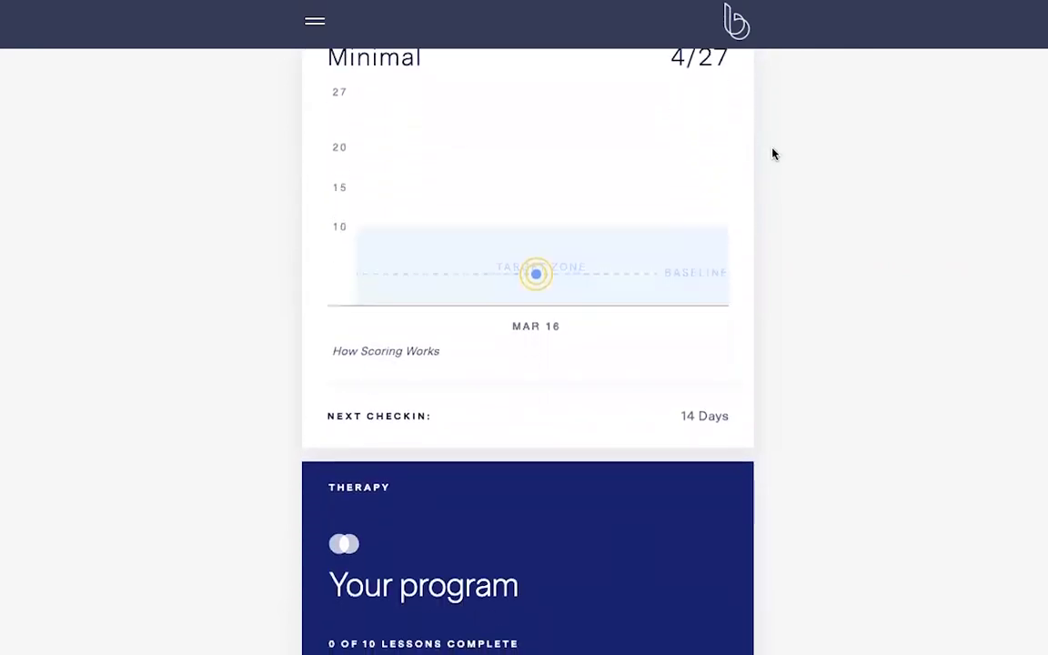
left_click(315, 22)
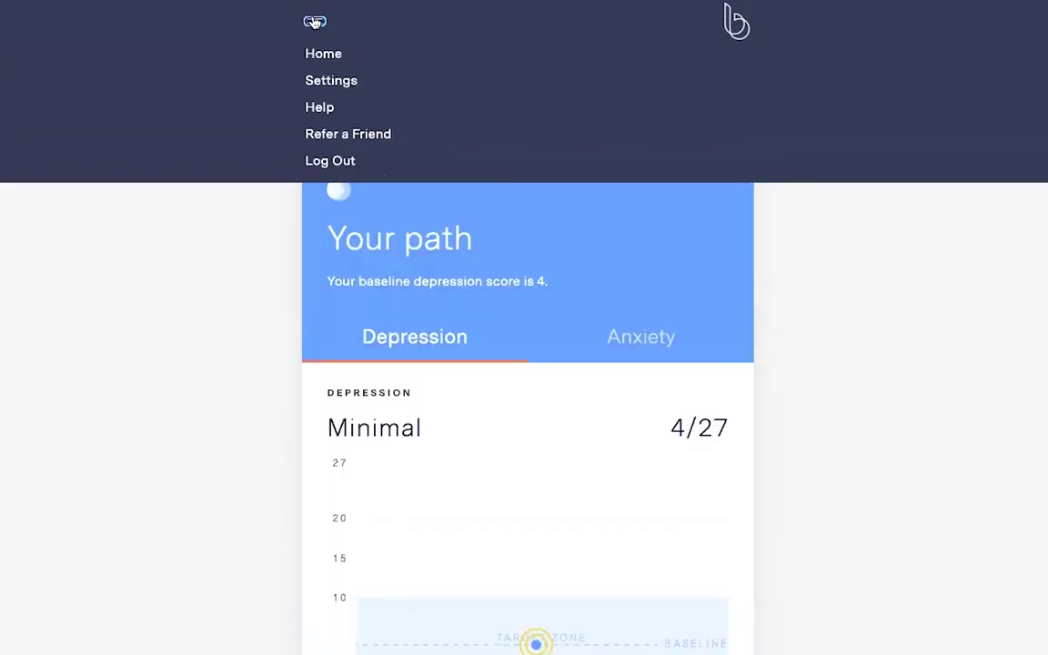
left_click(324, 80)
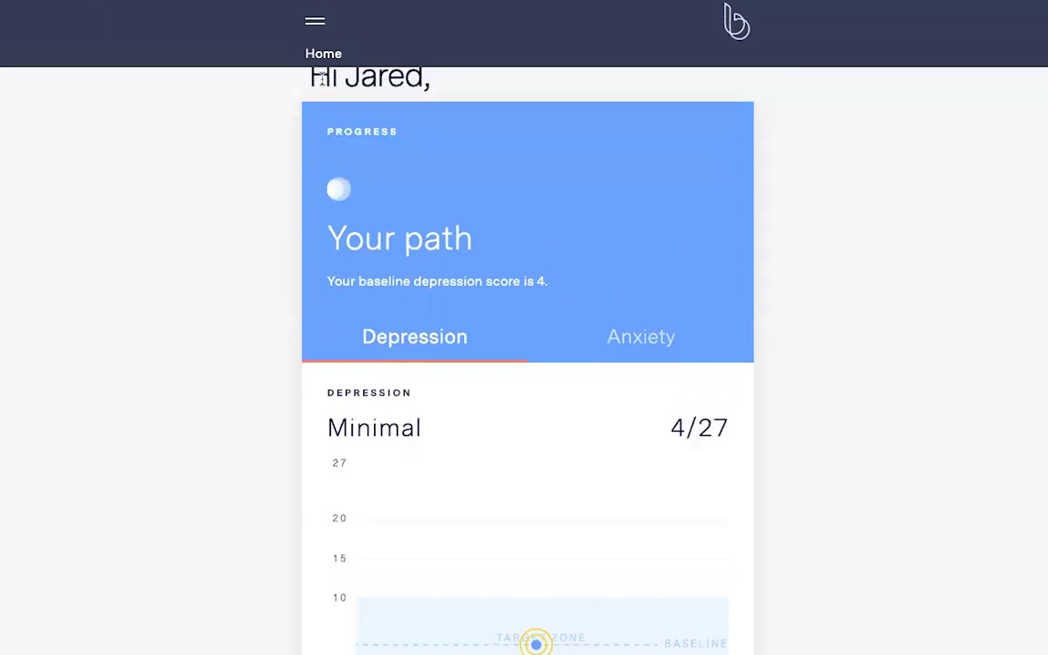
Look through the dashboard's therapy program, self-care lesson, referral, crisis resources and scheduled consultation sections
scroll(532, 176, "down", 10)
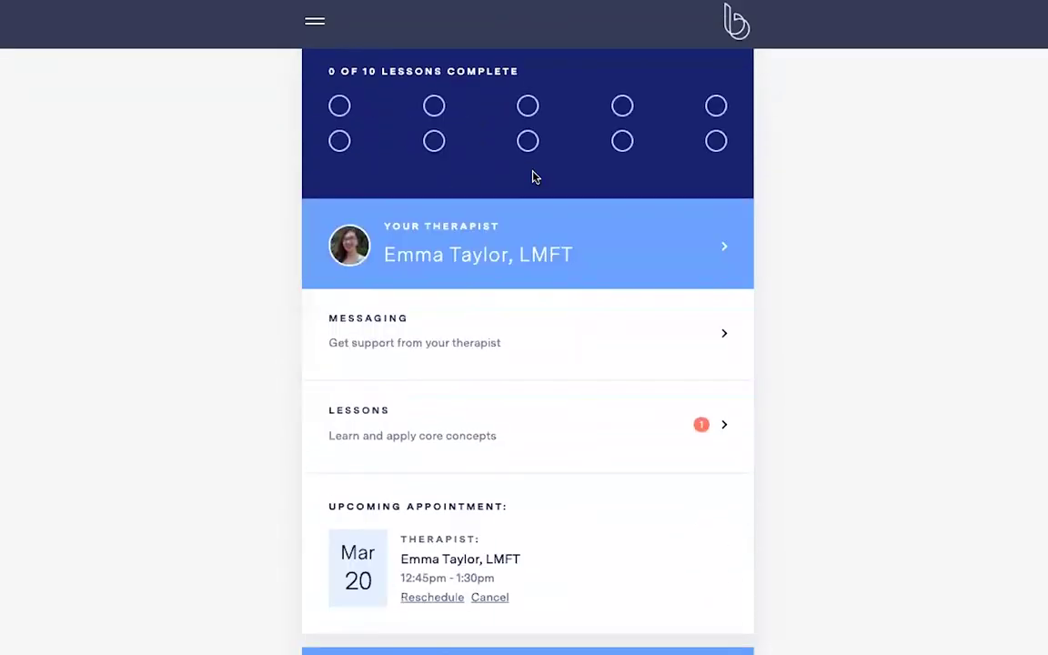
scroll(533, 176, "down", 15)
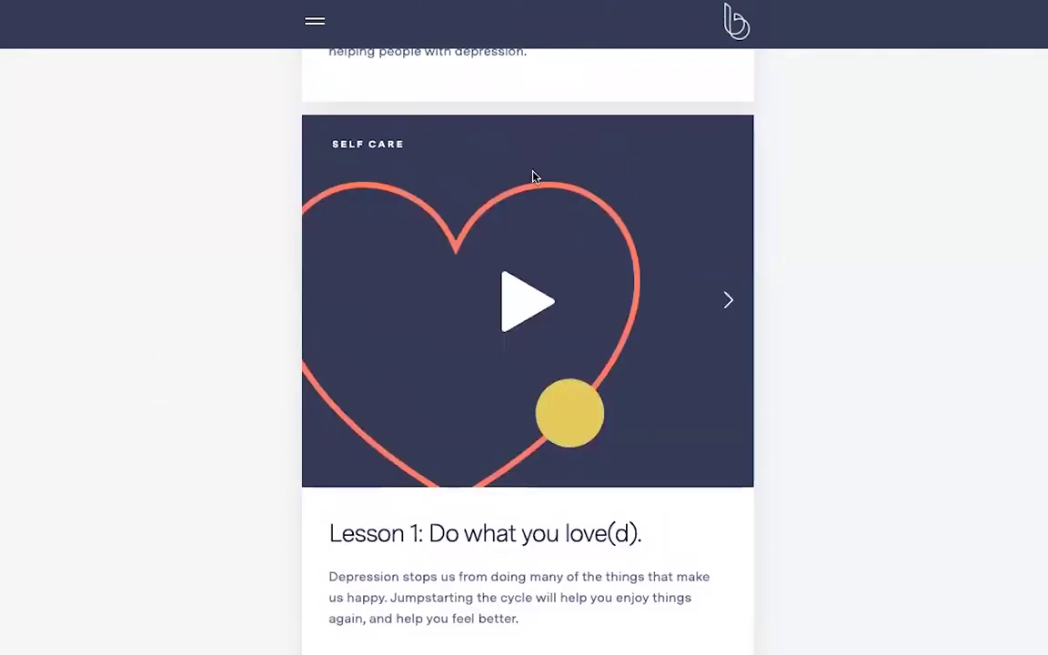
scroll(533, 173, "up", 1)
scroll(515, 374, "down", 1)
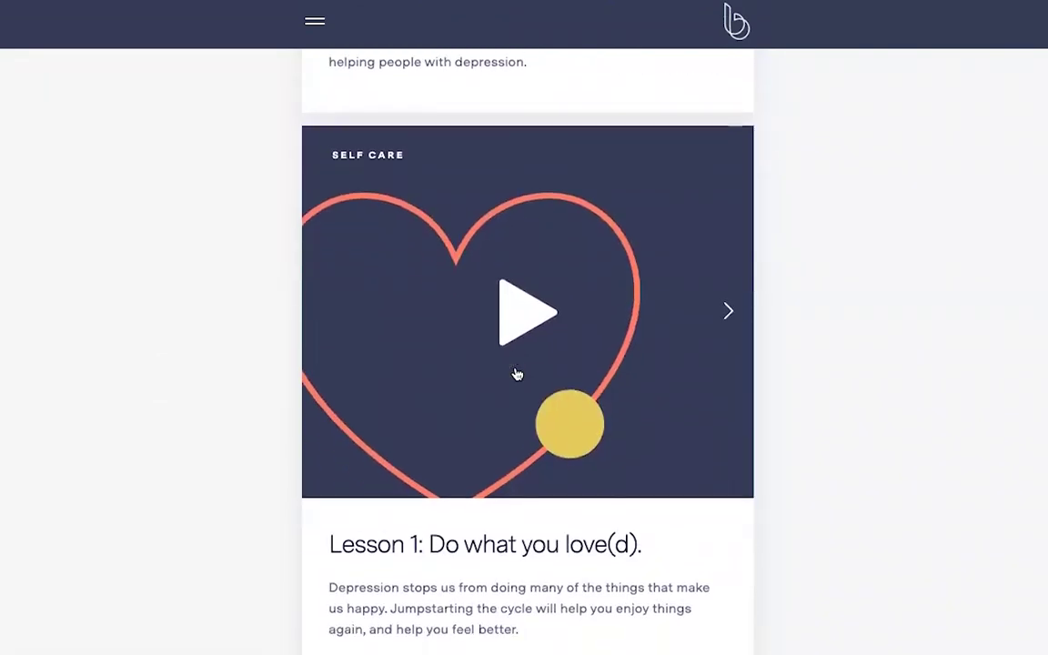
scroll(517, 374, "down", 6)
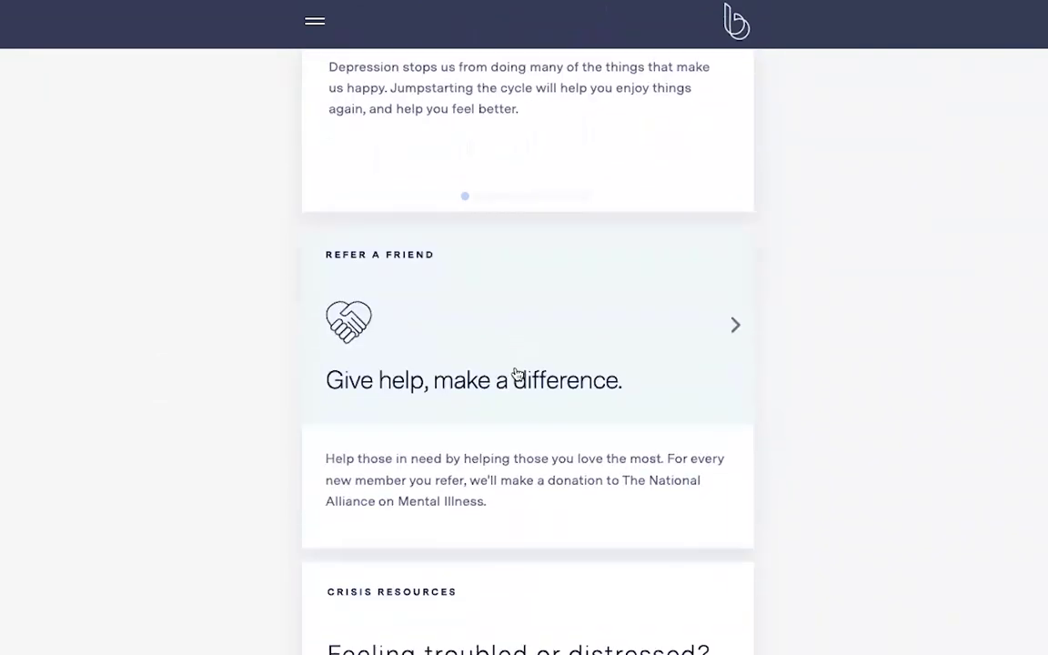
scroll(516, 374, "down", 1)
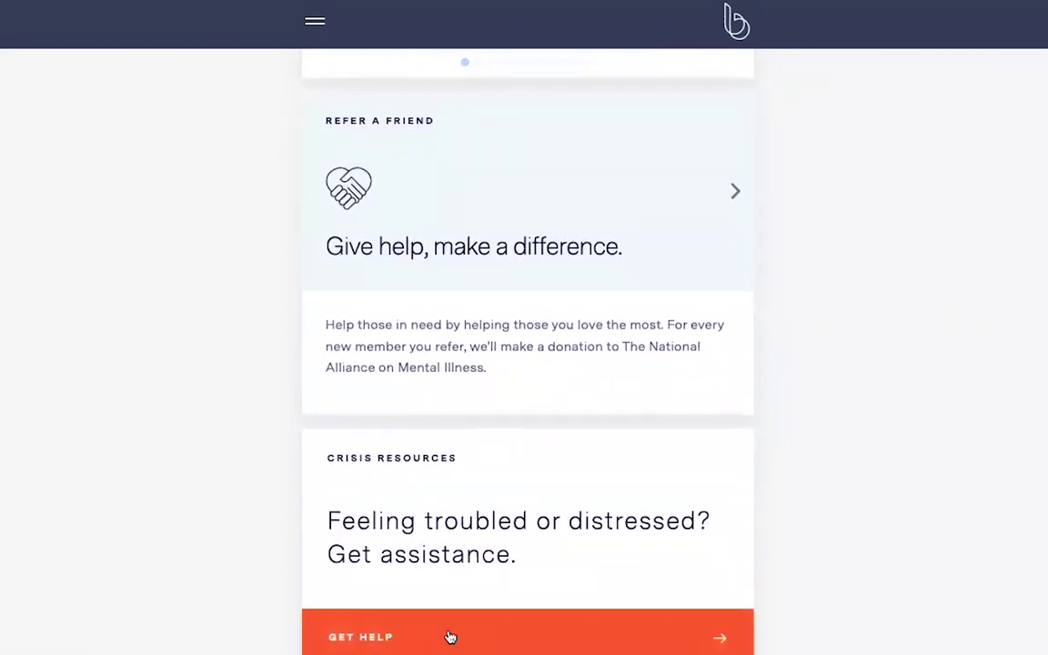
scroll(951, 98, "up", 14)
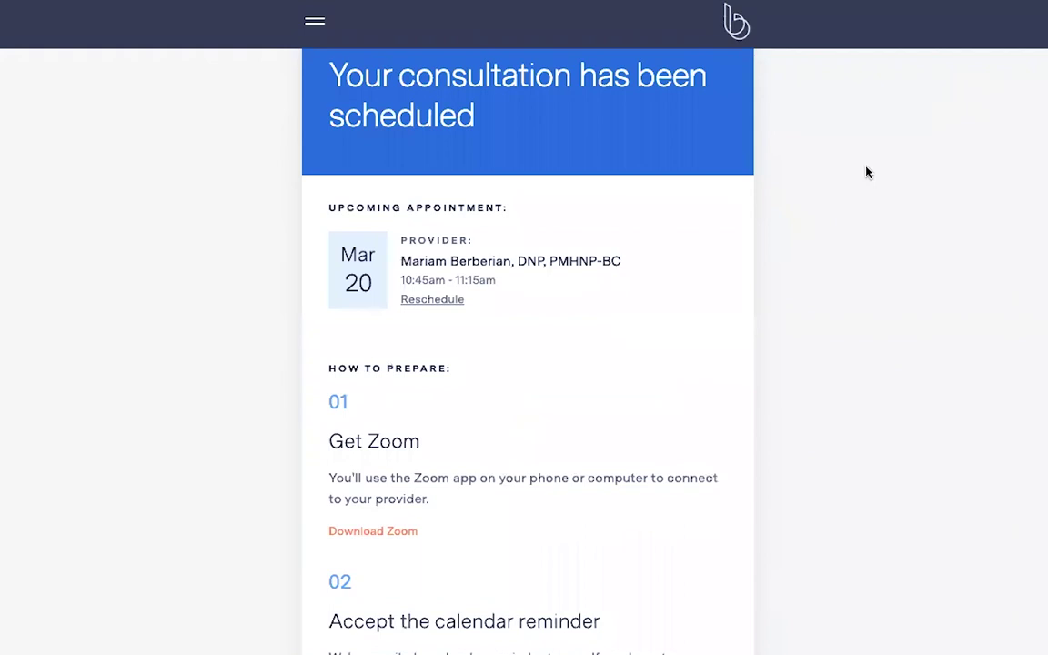